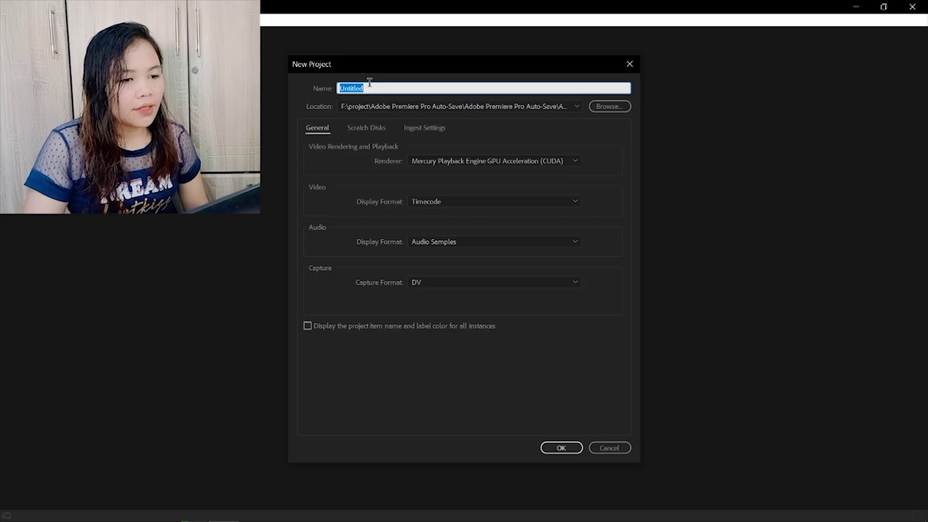
Step: Name the new project "Tutorials FOR Begginers" and create it with the existing location and settings
type("T")
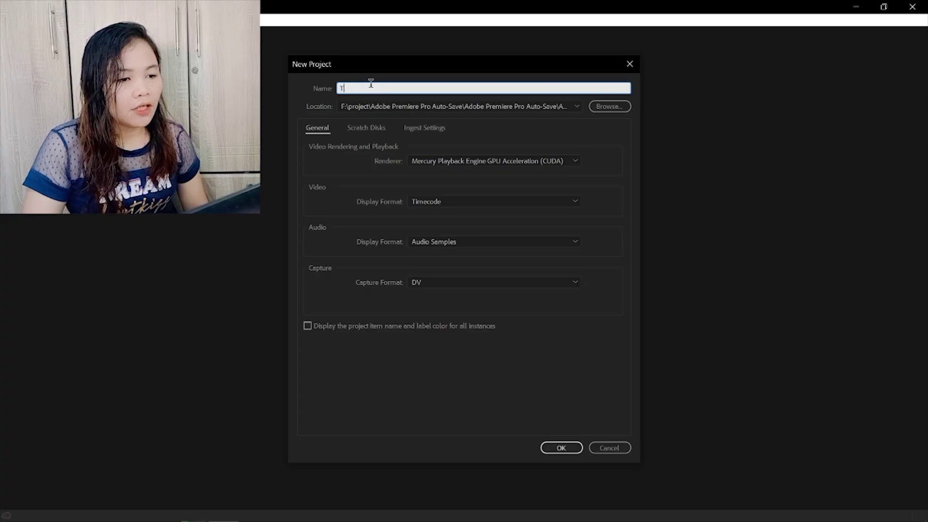
type("utoria")
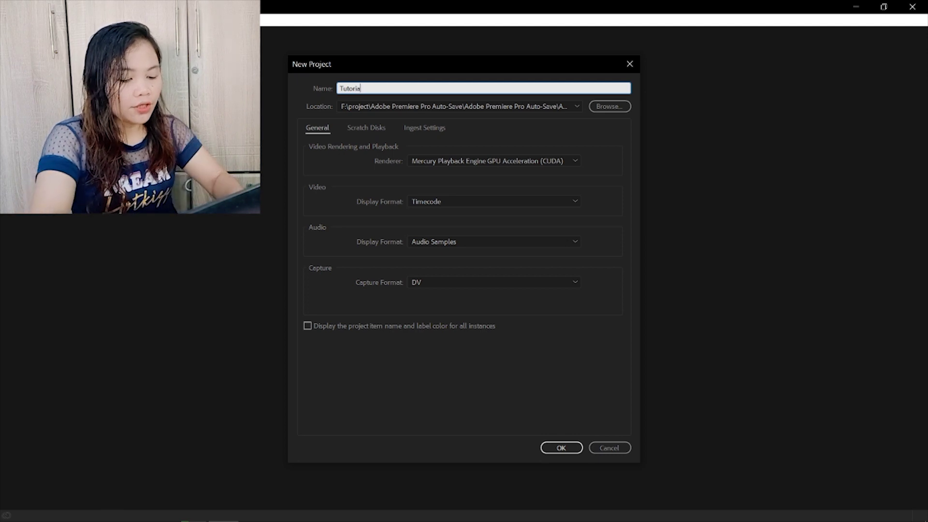
type("ls for Be")
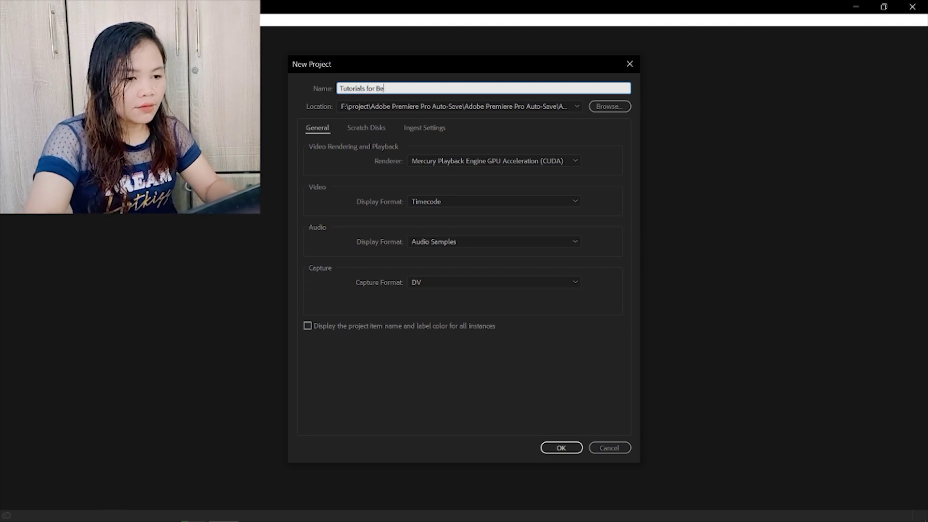
type("gginers")
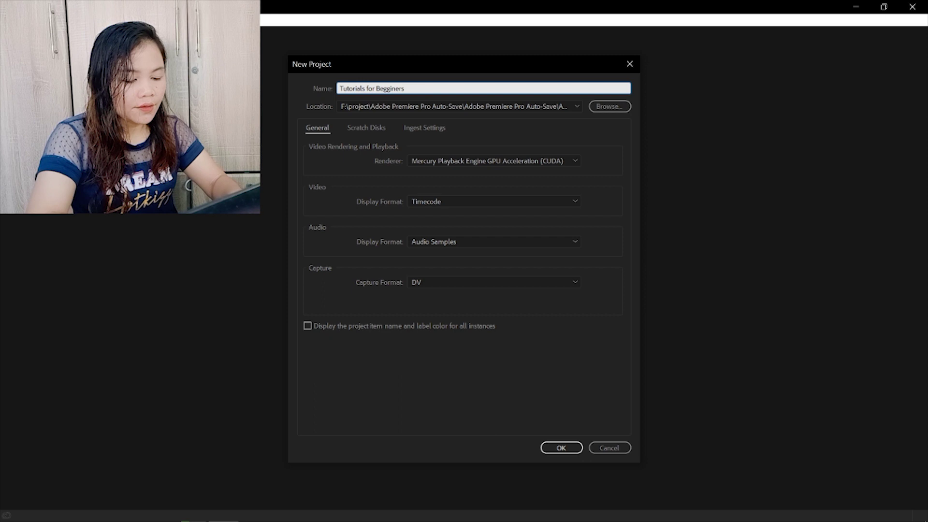
left_click(376, 89)
key("BackSpace")
key("BackSpace")
key("BackSpace")
type("FOR")
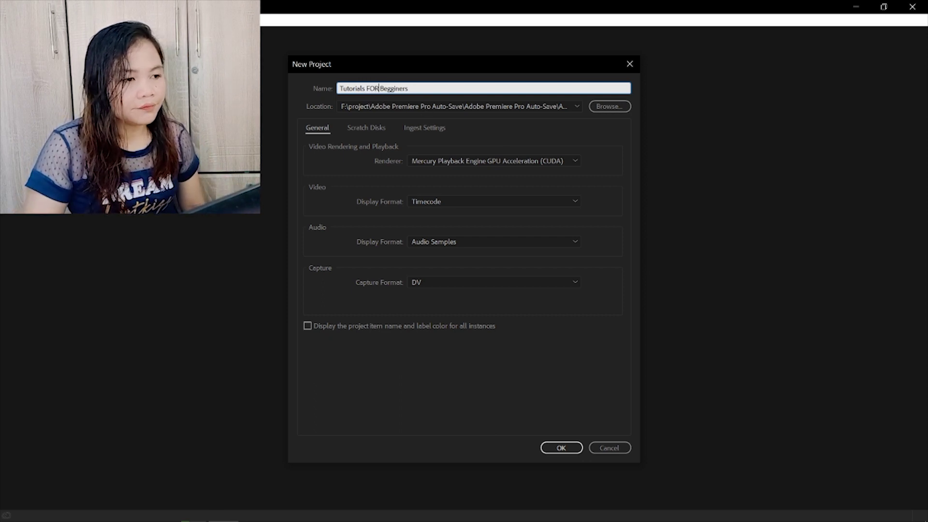
key("Return")
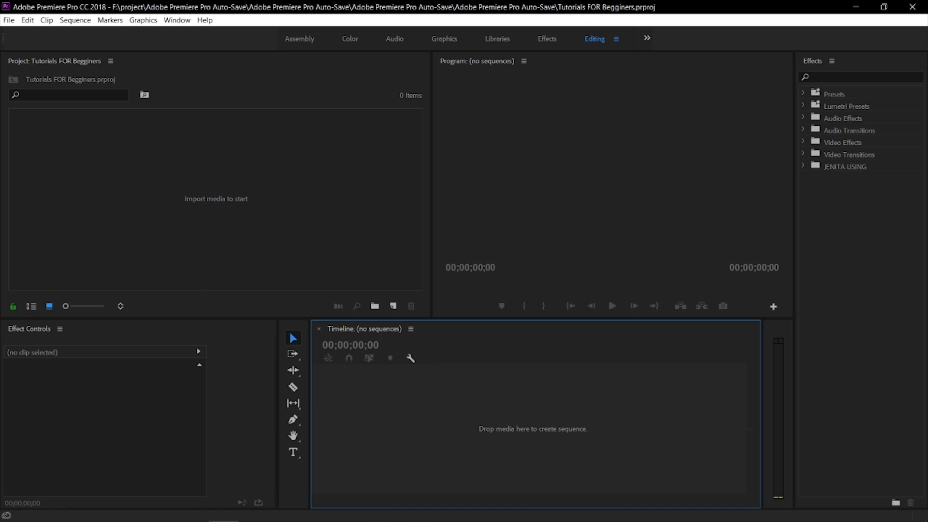
Step: Import Evento Events 2.mp4 from the SAVE FILES (F:) drive into the project
left_click(193, 510)
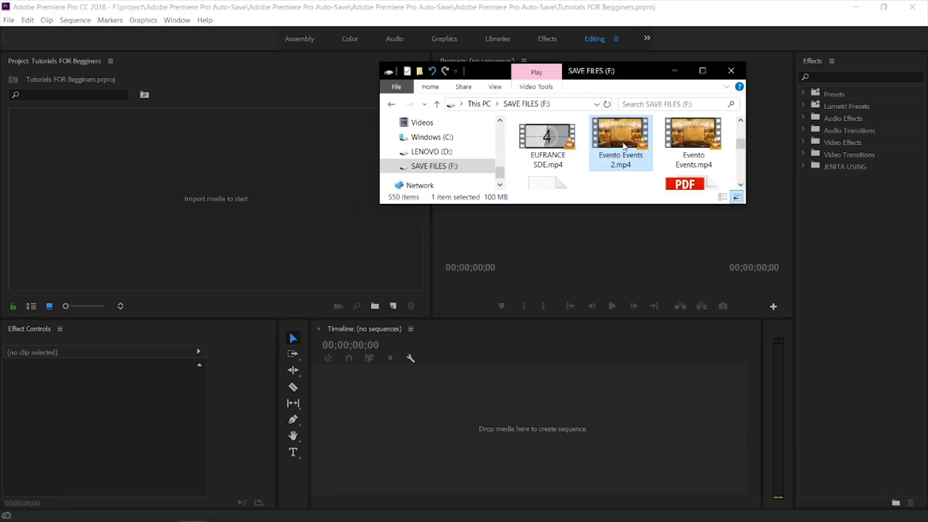
left_click_drag(624, 137, 118, 180)
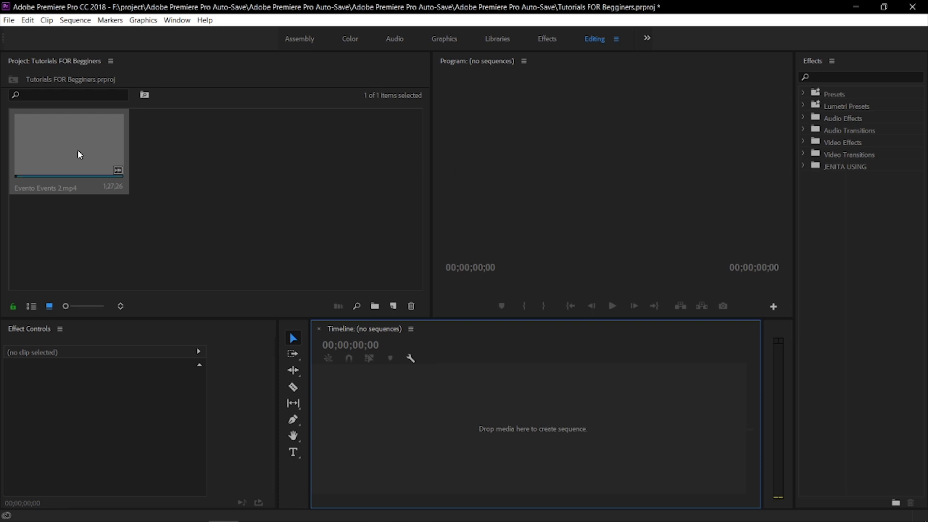
left_click(219, 162)
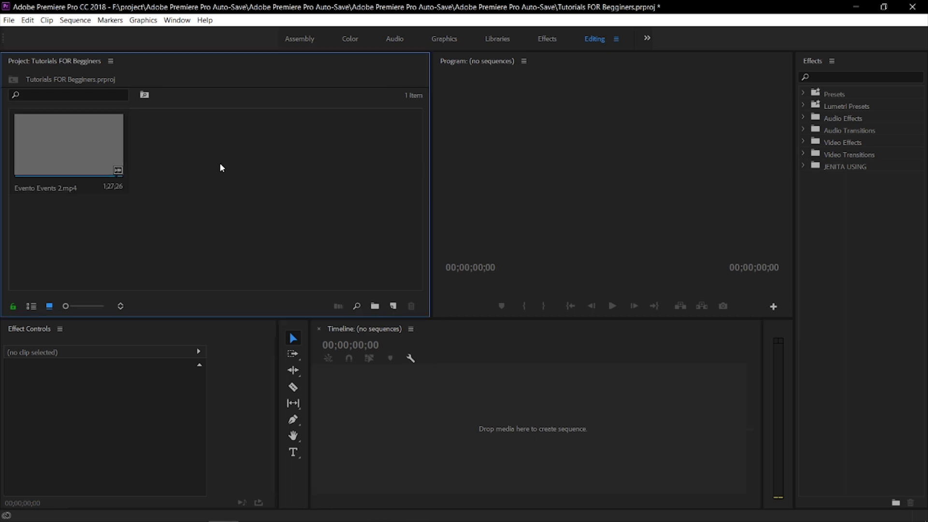
left_click(99, 165)
left_click(221, 200)
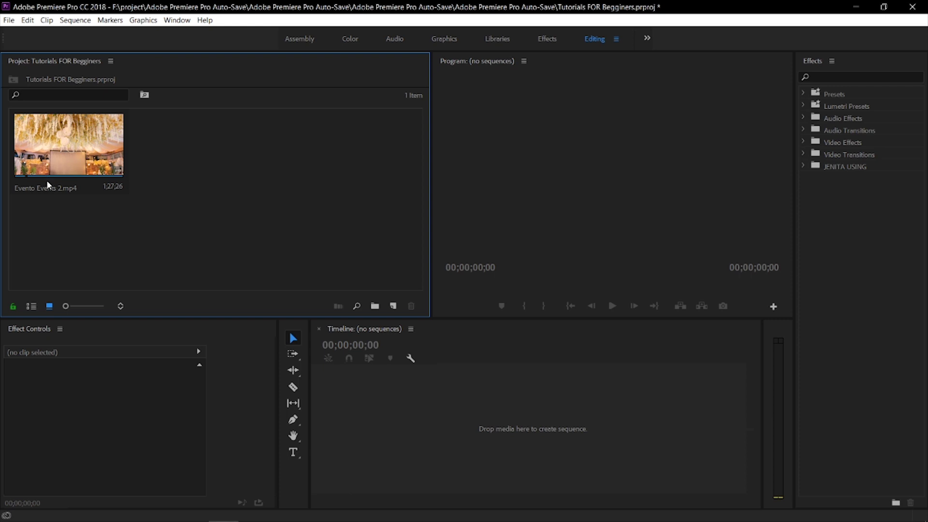
Step: Create a sequence from Evento Events 2.mp4, place the playhead at 00;00;00;44, and widen the timeline area
left_click_drag(37, 182, 466, 425)
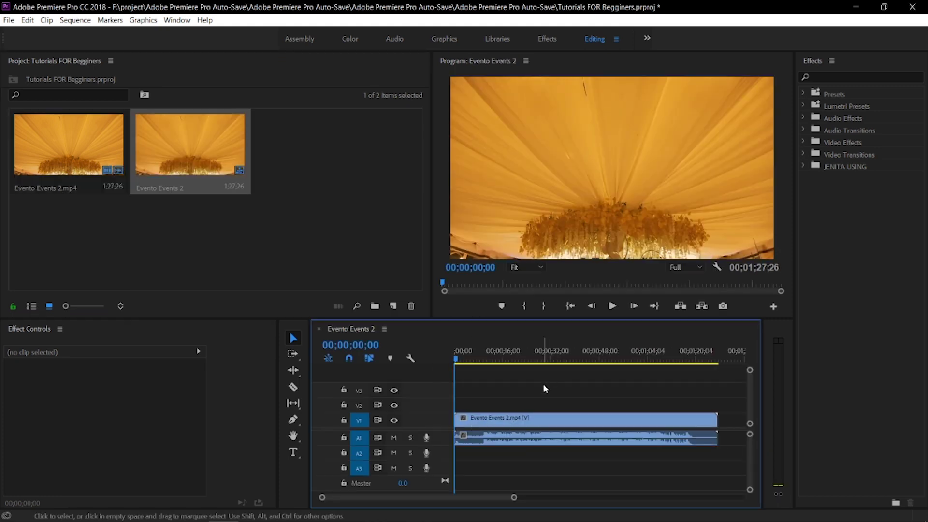
left_click_drag(456, 360, 490, 422)
left_click_drag(310, 353, 271, 353)
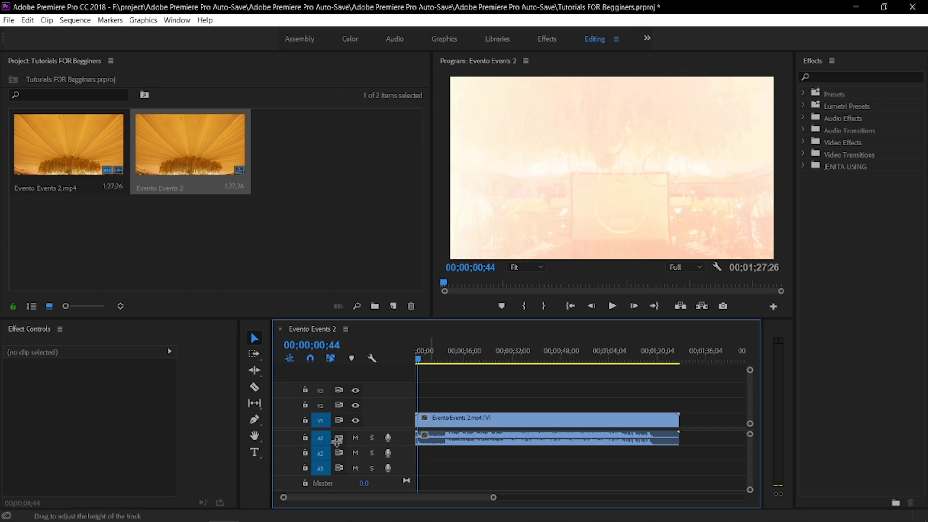
Step: Lock audio track A1 and select only the video clip on V1
left_click(305, 437)
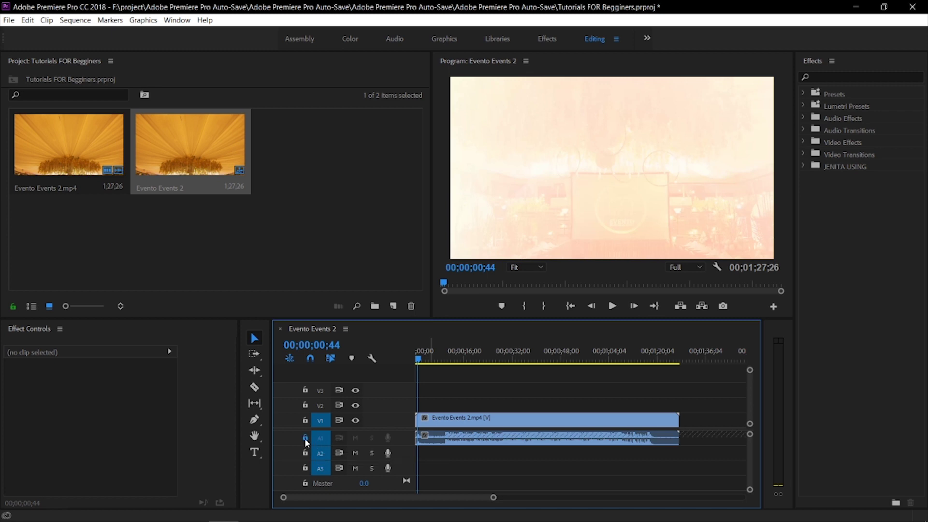
left_click(522, 420)
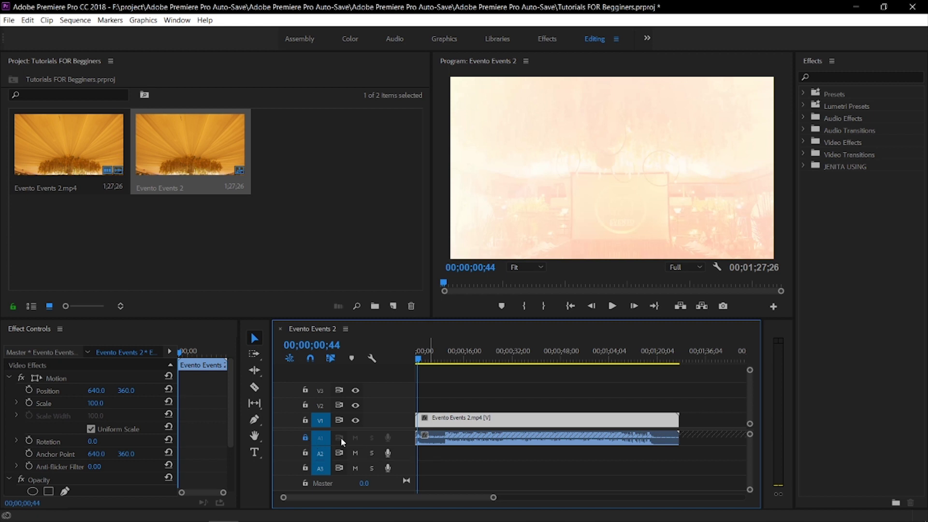
mouse_move(465, 420)
left_mouse_down()
mouse_move(536, 426)
mouse_move(464, 425)
left_mouse_up()
Step: Unlock A1, lock video track V1, and select only the audio clip before deselecting it
left_click(305, 420)
mouse_move(436, 436)
left_mouse_down()
mouse_move(483, 437)
mouse_move(428, 438)
left_mouse_up()
left_click(464, 461)
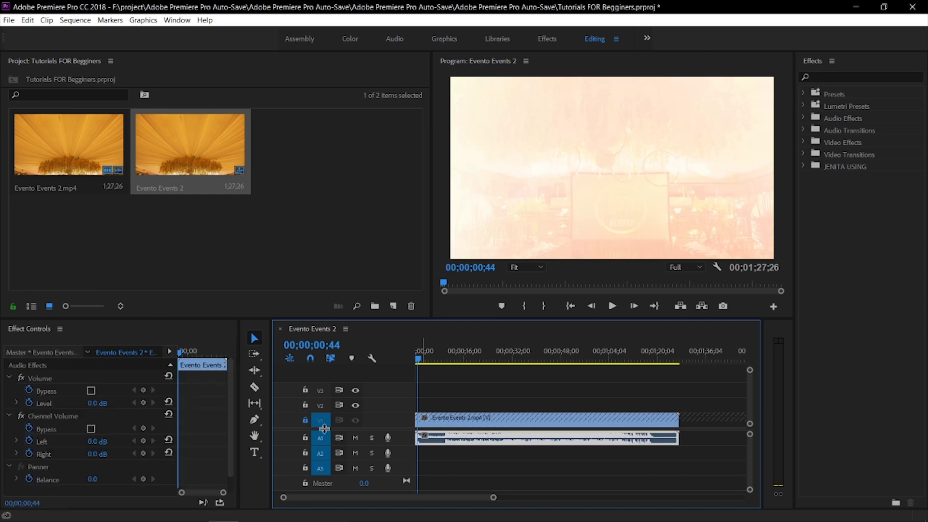
left_click(323, 444)
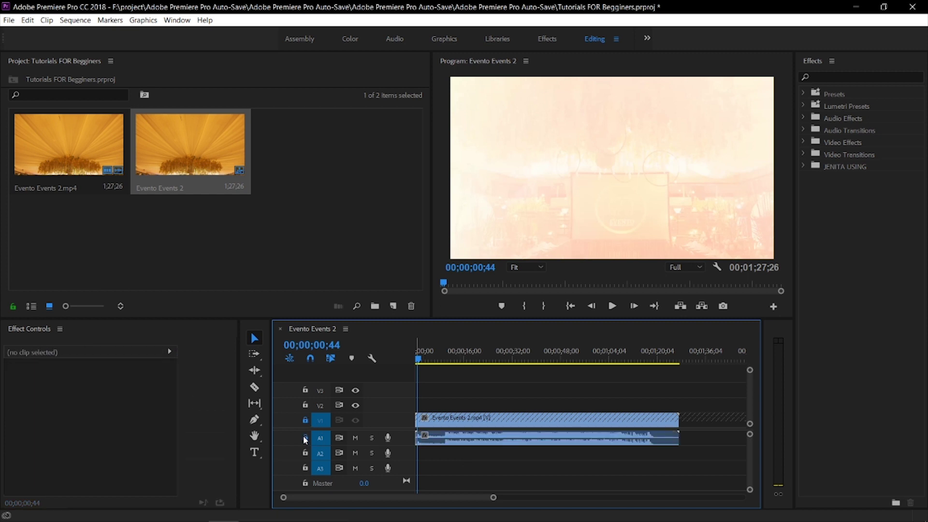
Step: Select the video clip alone with A1 locked, and the audio clip alone with V1 locked instead
left_click(305, 437)
left_click_drag(440, 424, 459, 420)
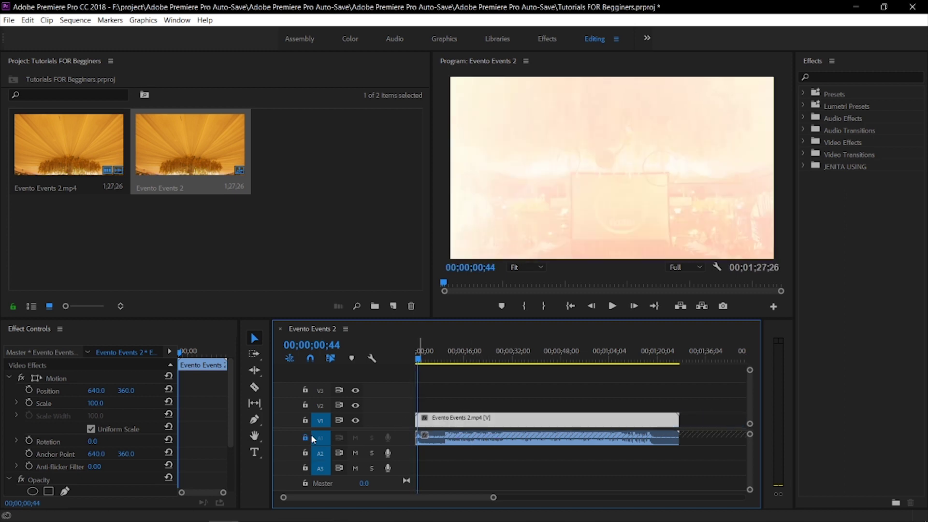
left_click(305, 437)
left_click(305, 420)
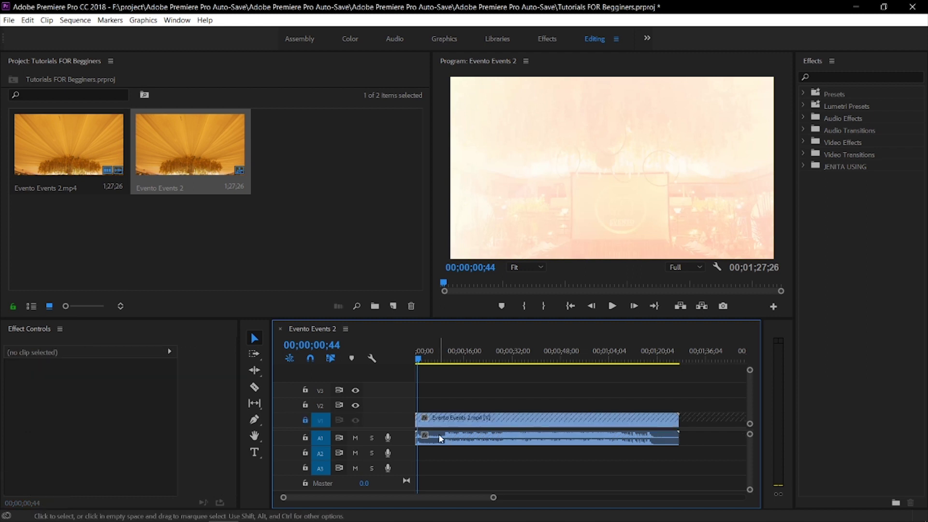
mouse_move(437, 436)
left_mouse_down()
mouse_move(580, 441)
mouse_move(441, 441)
left_mouse_up()
left_click(483, 440)
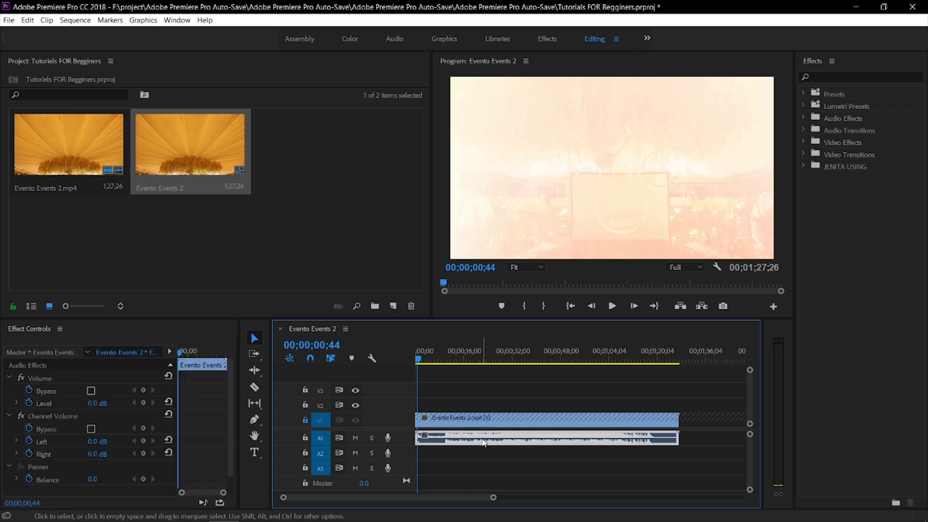
Step: Delete the audio clip from A1 while V1 is locked, and undo the deletion
left_click(497, 453)
left_click(493, 440)
left_click(488, 453)
left_click(482, 439)
key("Delete")
left_click(446, 424)
left_click(445, 435)
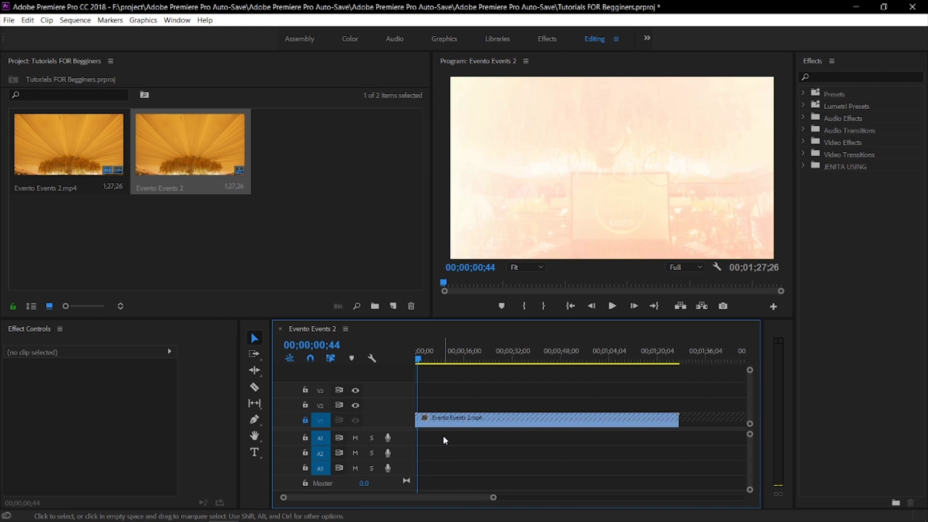
key("ctrl+z")
Step: Alternate the lock between A1 and V1 to select the video and audio clips separately, leaving both tracks unlocked
left_click(305, 405)
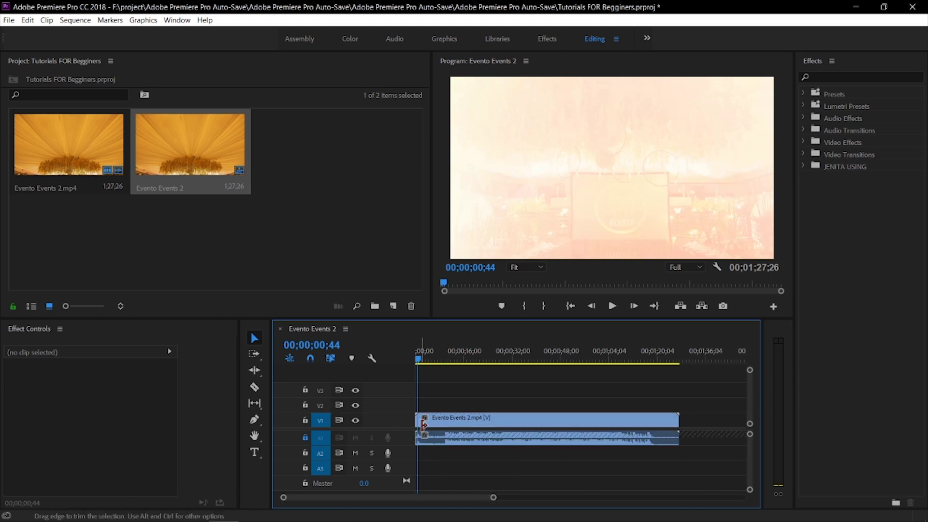
left_click(471, 421)
left_click(305, 436)
left_click(305, 420)
left_click(469, 438)
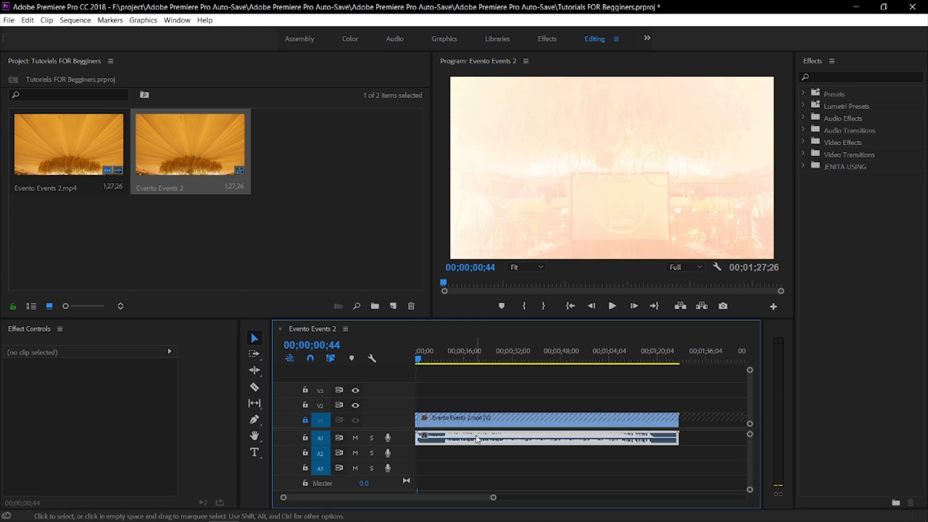
left_click(472, 459)
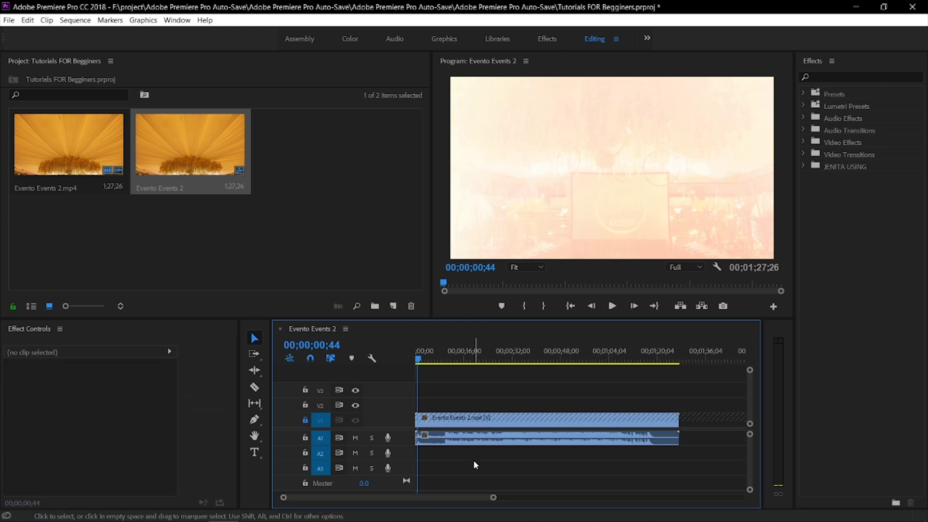
left_click(305, 420)
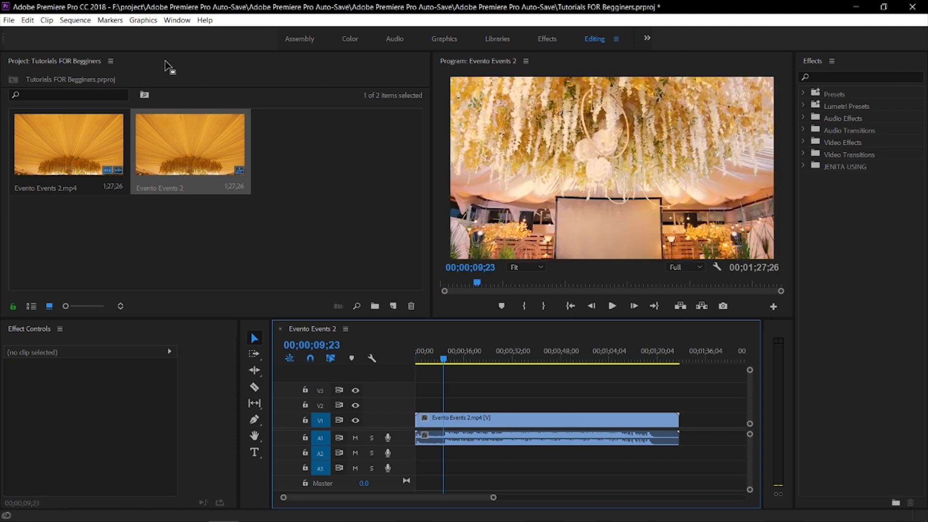
Step: Examine the commands assigned to the Q and W keys in the keyboard shortcuts, and close them without changes
left_click(29, 22)
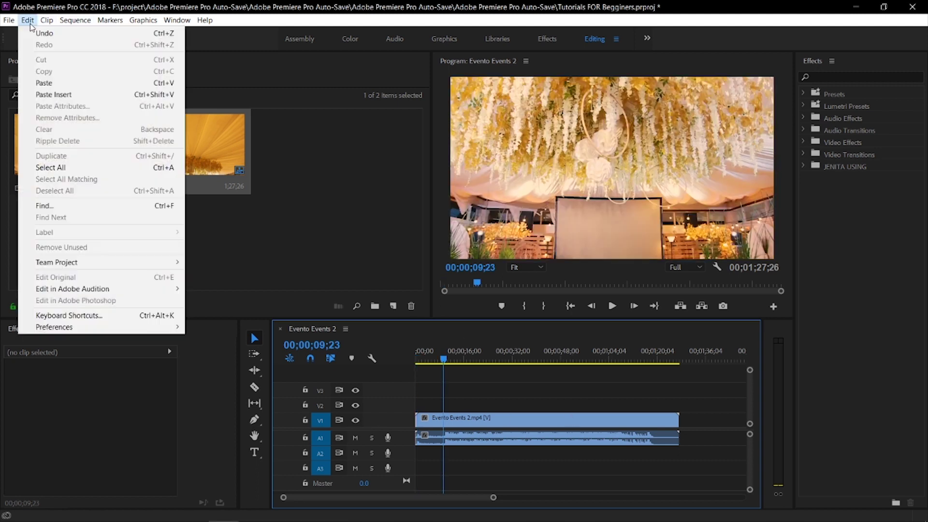
left_click(83, 316)
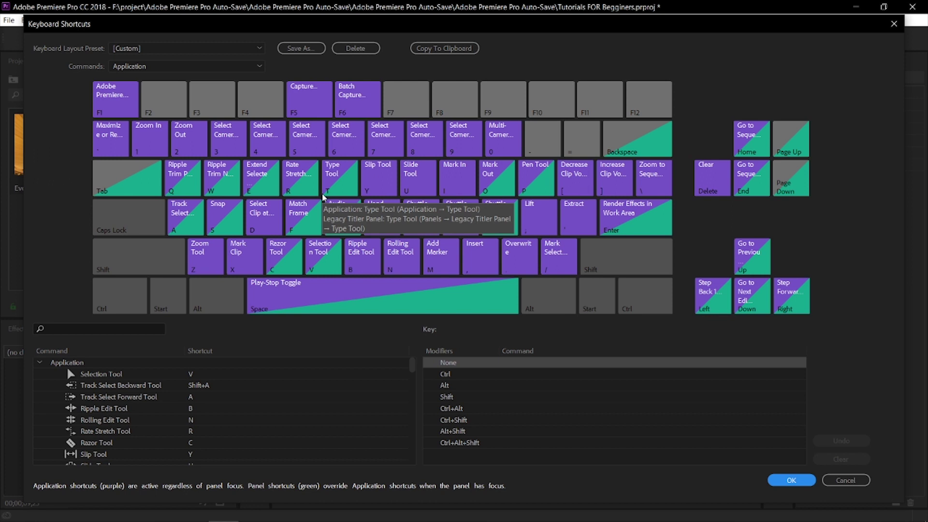
left_click(191, 184)
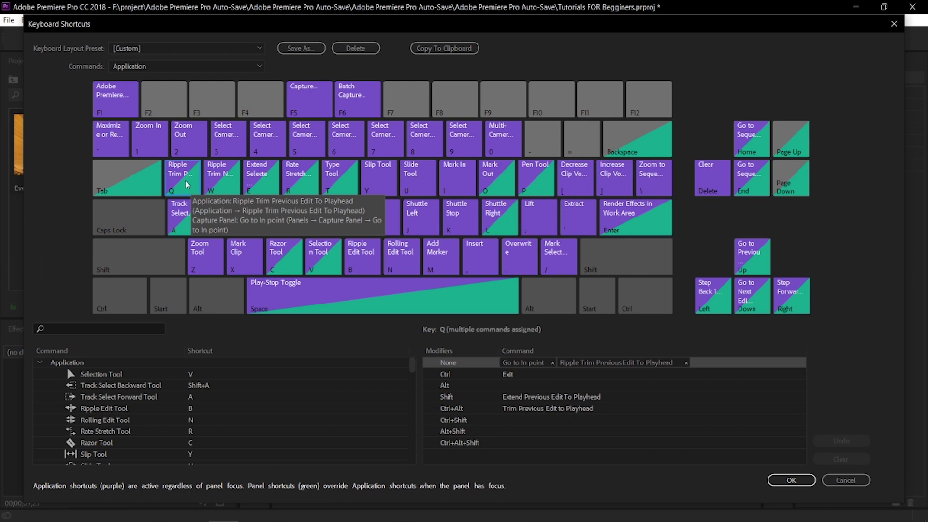
left_click(223, 173)
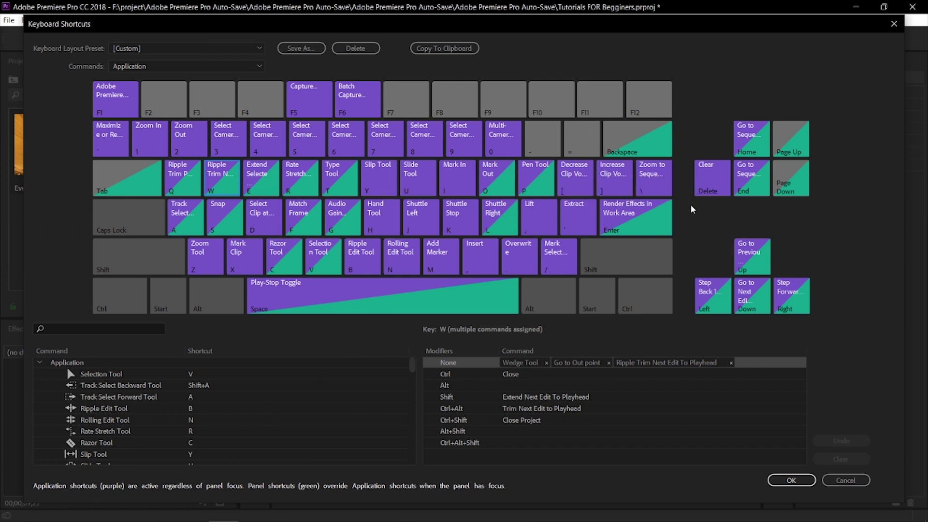
left_click(894, 24)
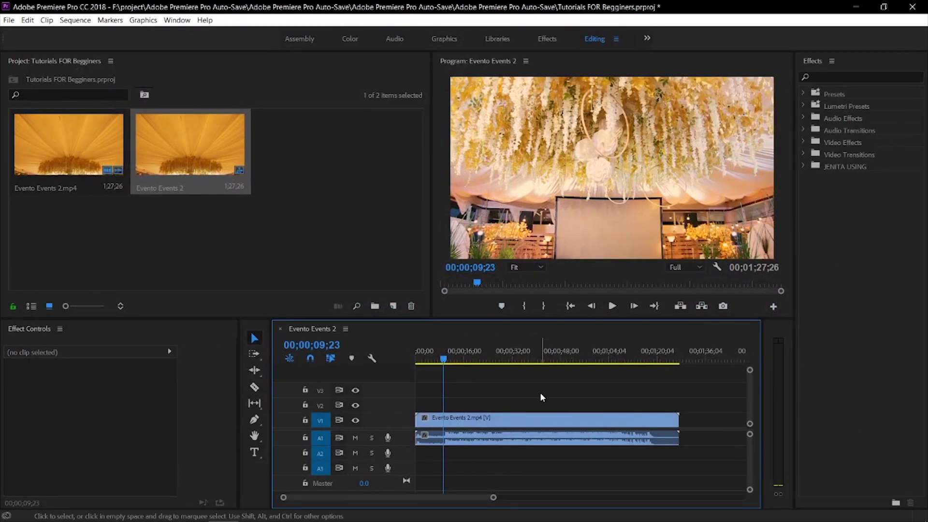
Step: Lock A1, delete only the video clip from V1, and undo the deletion
left_click(473, 424)
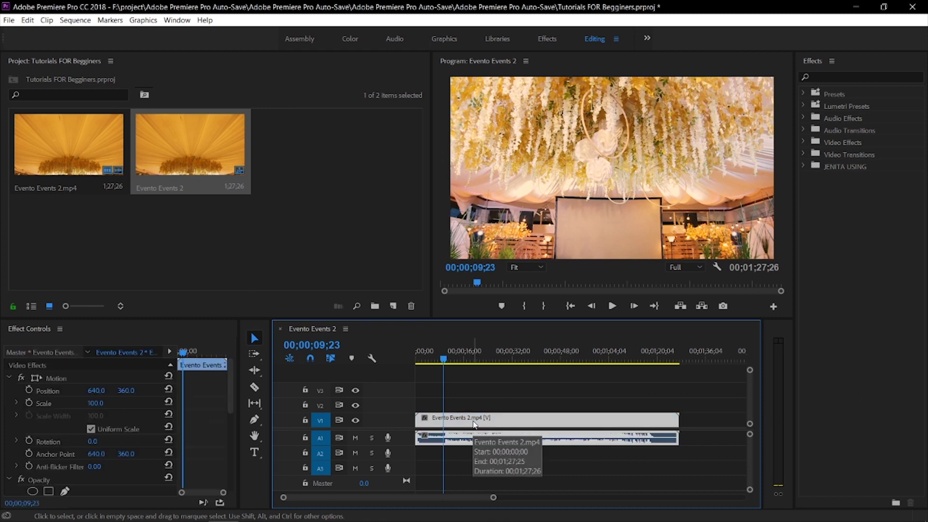
left_click(457, 375)
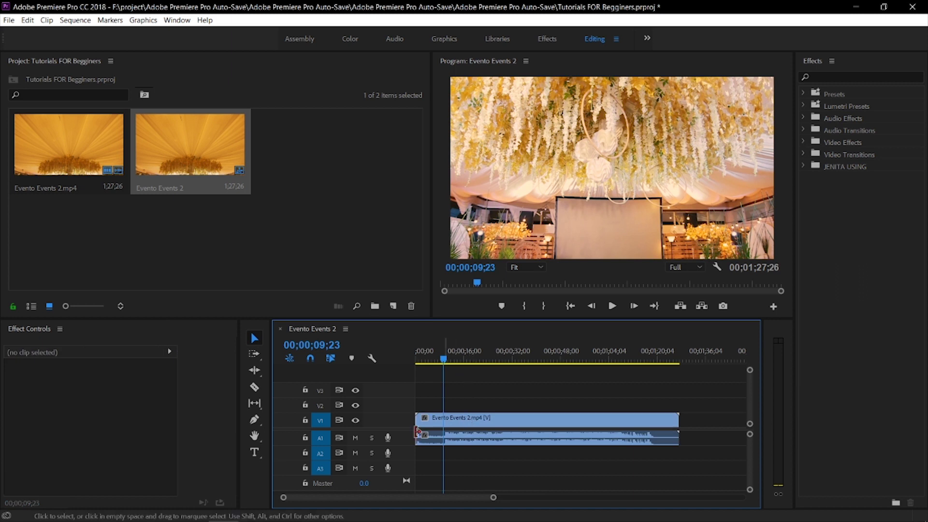
left_click(465, 424)
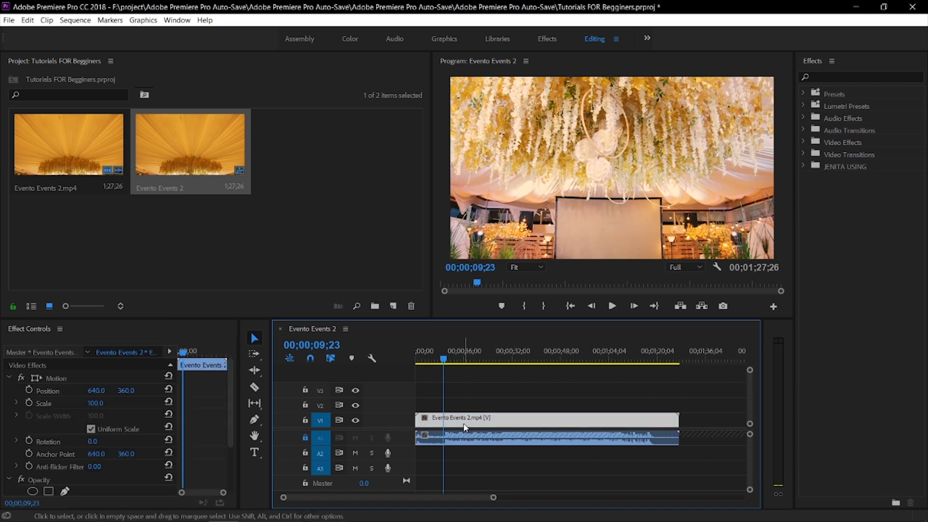
key("Delete")
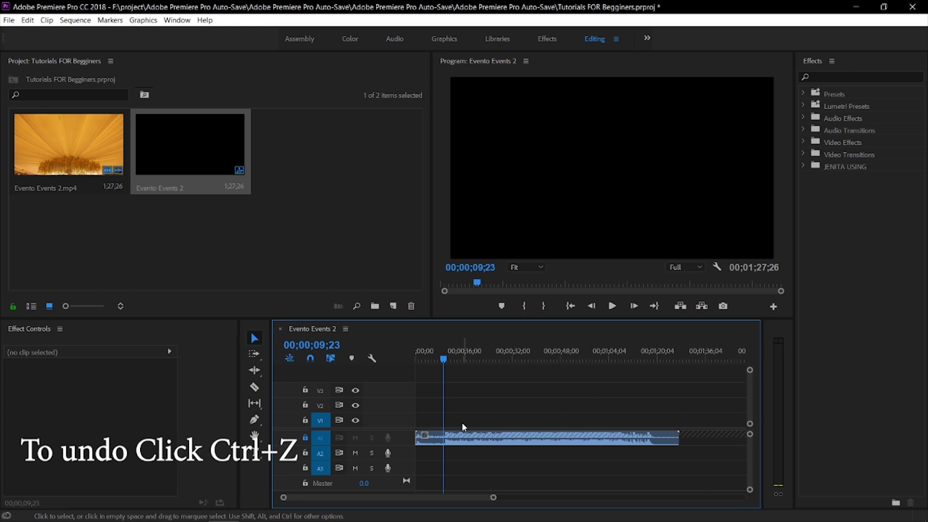
key("ctrl+z")
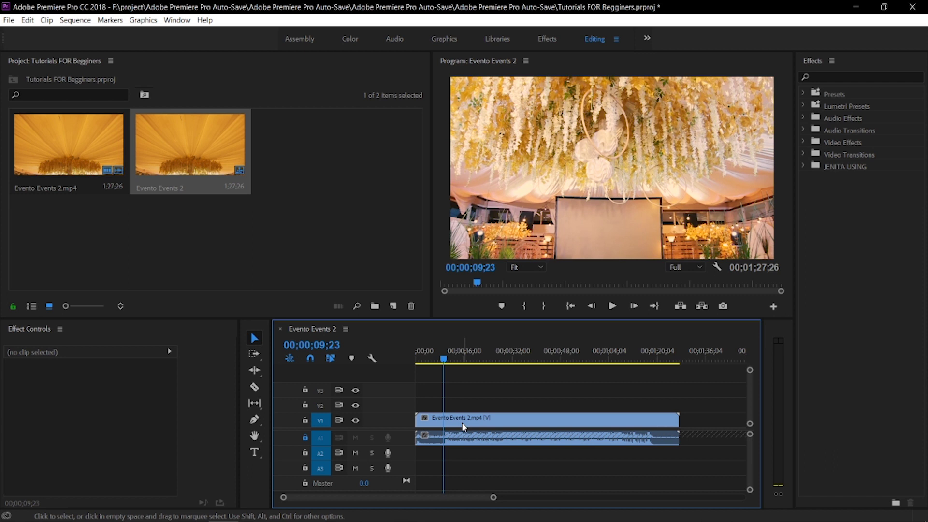
Step: Lock V1 instead of A1, delete only the audio clip, and undo the deletion, leaving both tracks unlocked
left_click(305, 420)
left_click(305, 437)
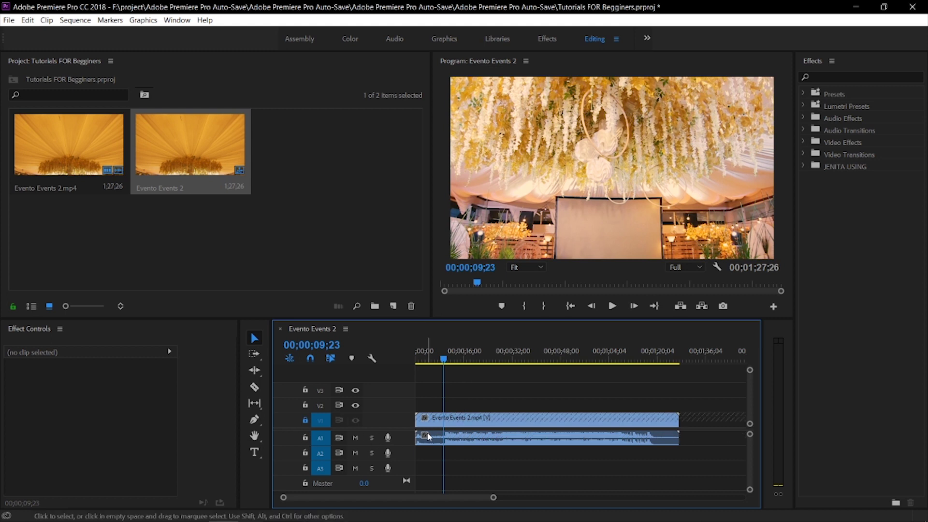
left_click(453, 440)
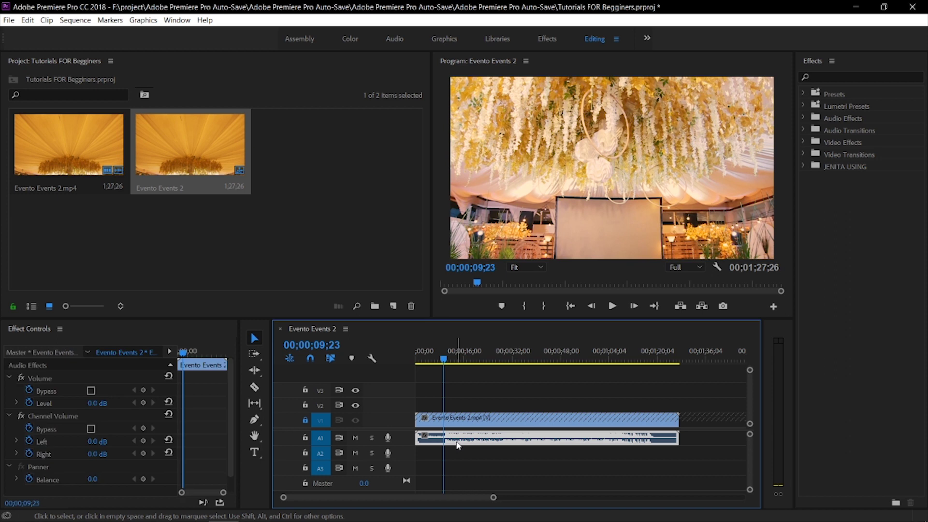
key("Delete")
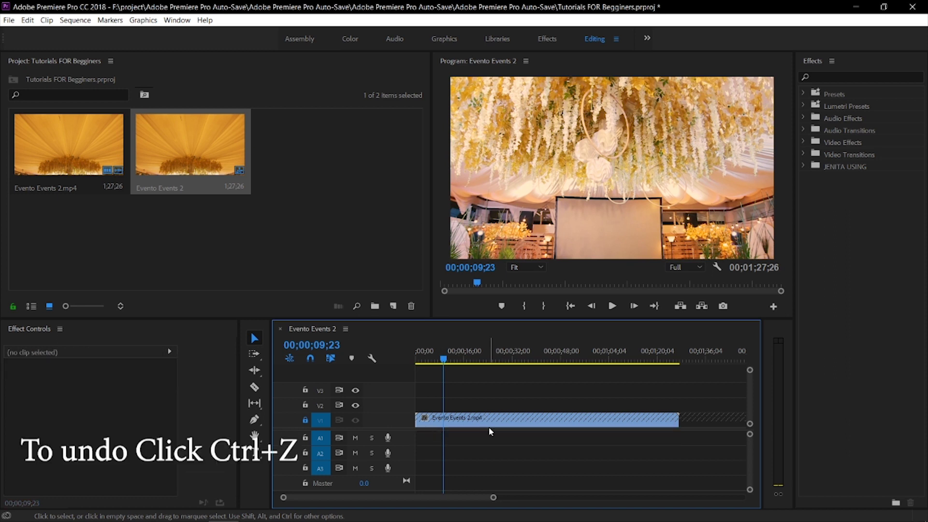
key("ctrl+z")
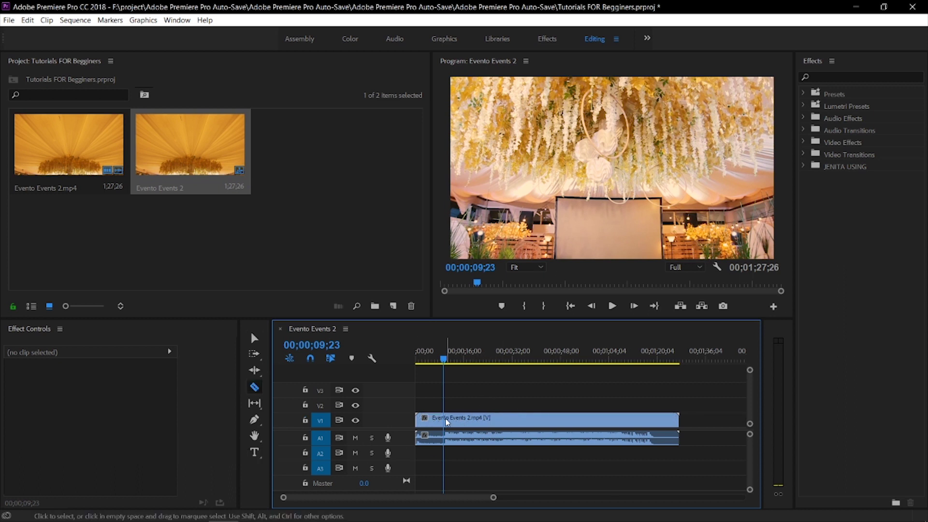
Step: Split the linked video and audio clip with the Razor tool at 00;00;09;23 and 00;00;19;35
key("c")
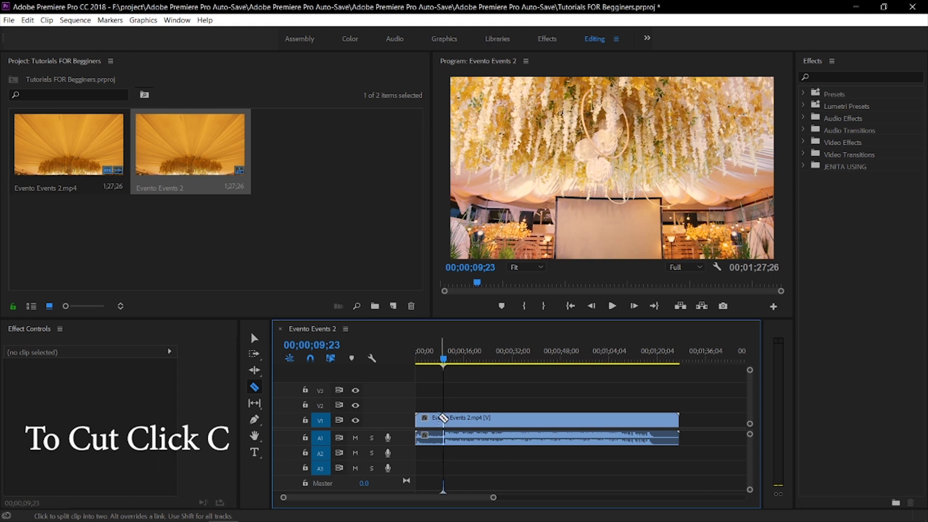
left_click(449, 418)
left_click_drag(462, 356, 474, 369)
left_click(474, 418)
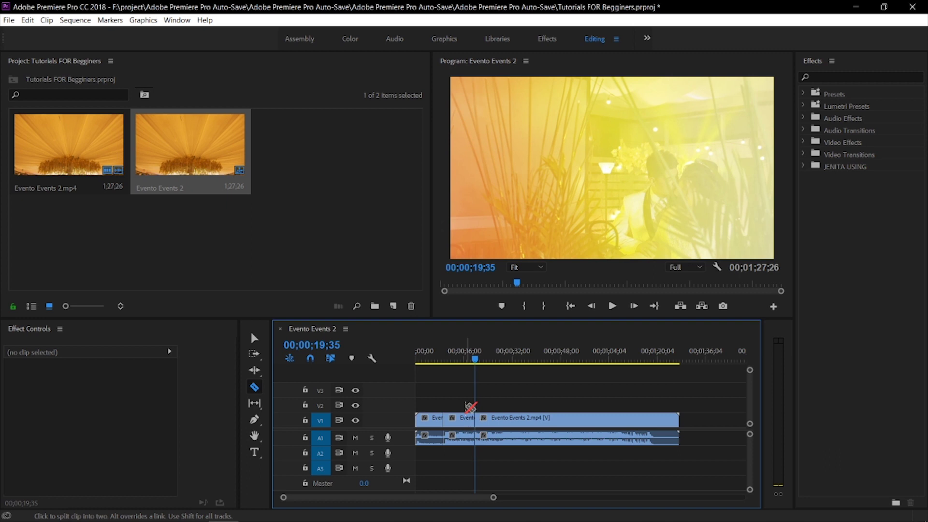
Step: Select and deselect the middle segment, and alternate between the Razor and Selection tools, ending with the Selection tool
key("v")
left_click(459, 419)
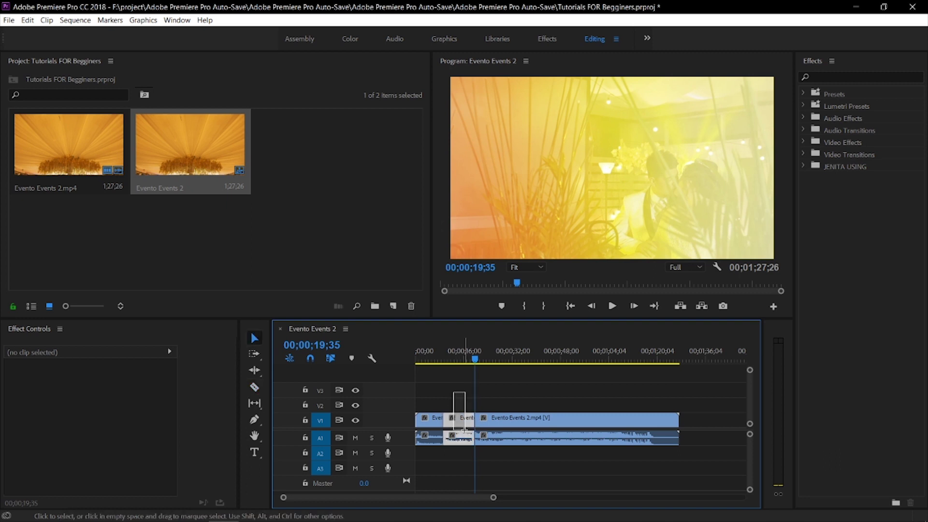
left_click(457, 399)
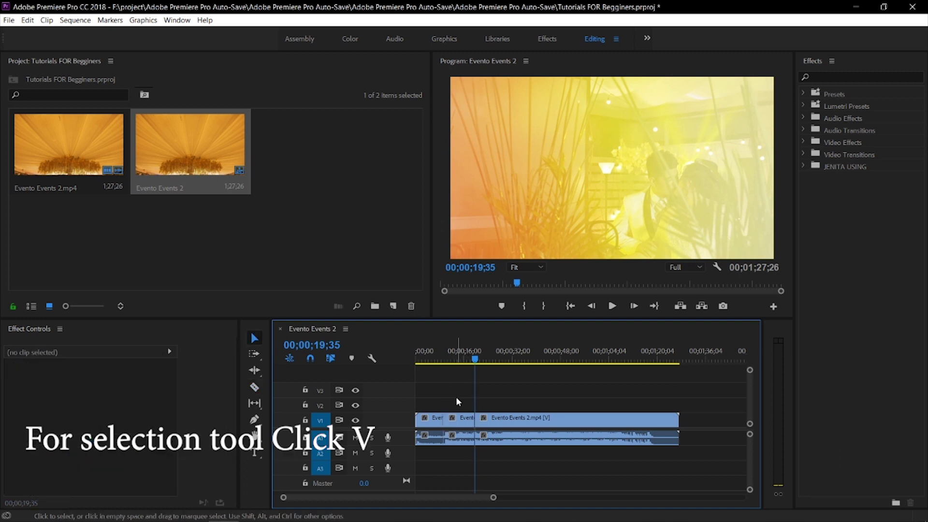
key("c")
key("v")
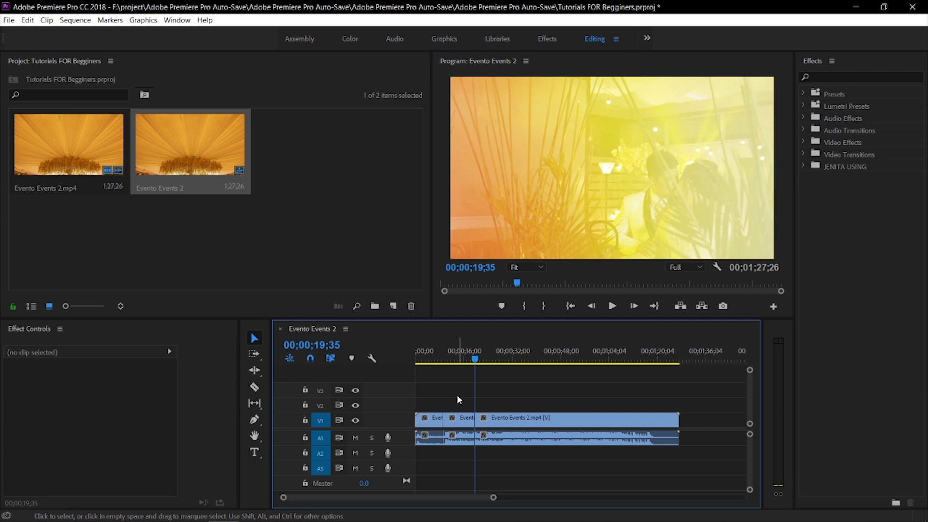
key("c")
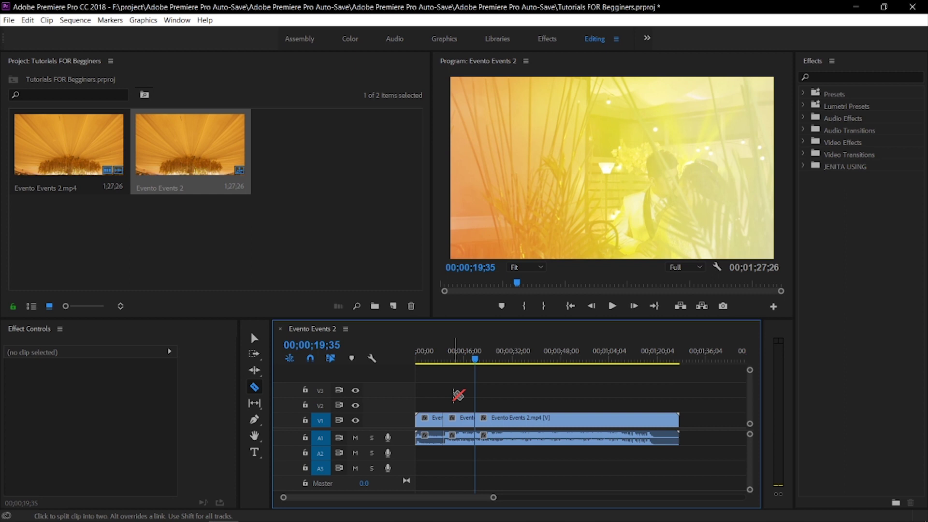
key("v")
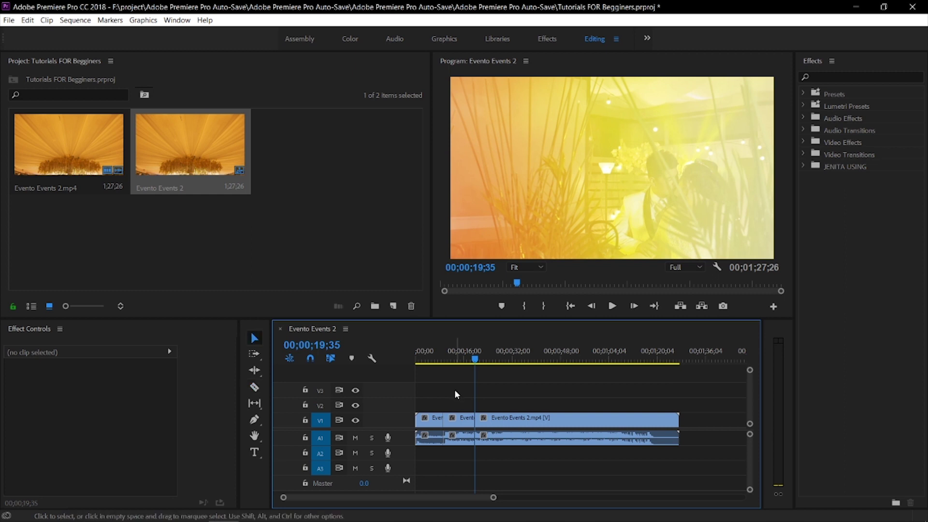
Step: Cut the middle segment with its linked audio out of the sequence, leaving the gap open
left_click(461, 436)
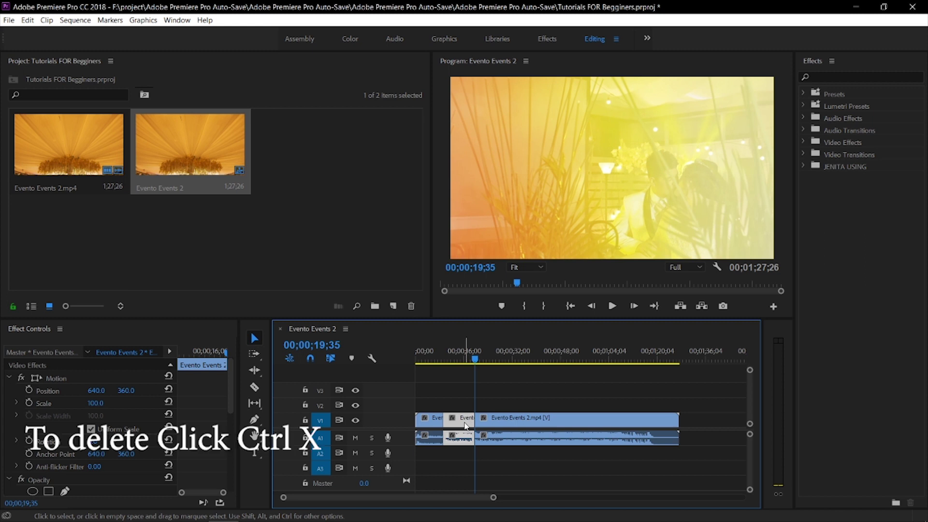
key("ctrl+x")
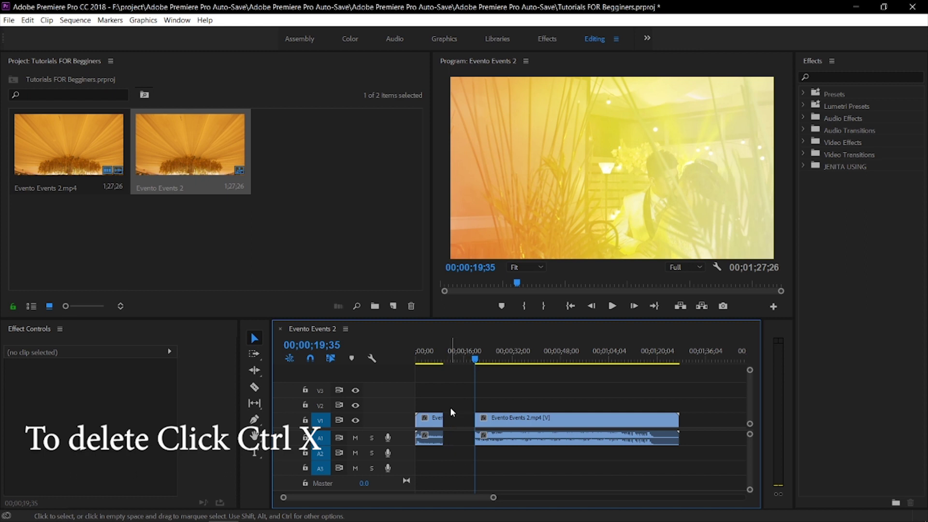
mouse_move(446, 398)
left_mouse_down()
mouse_move(474, 457)
mouse_move(449, 404)
left_mouse_up()
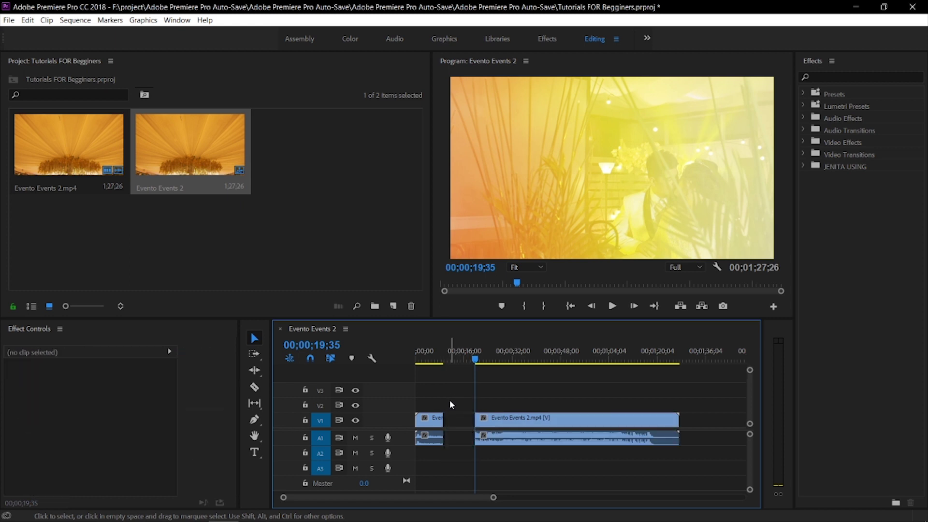
Step: Close the gap between the two remaining segments, check the join on the timeline, and undo the closing
left_click(425, 441)
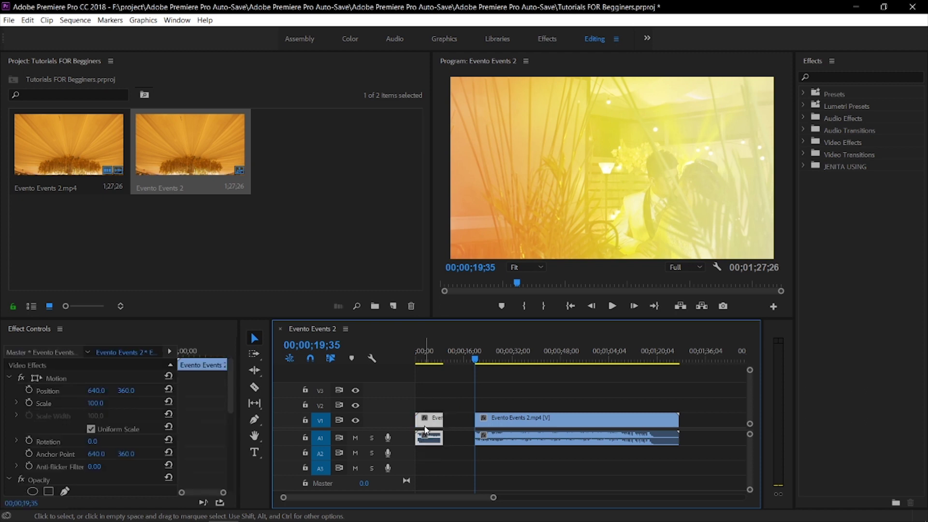
left_click_drag(454, 399, 433, 449)
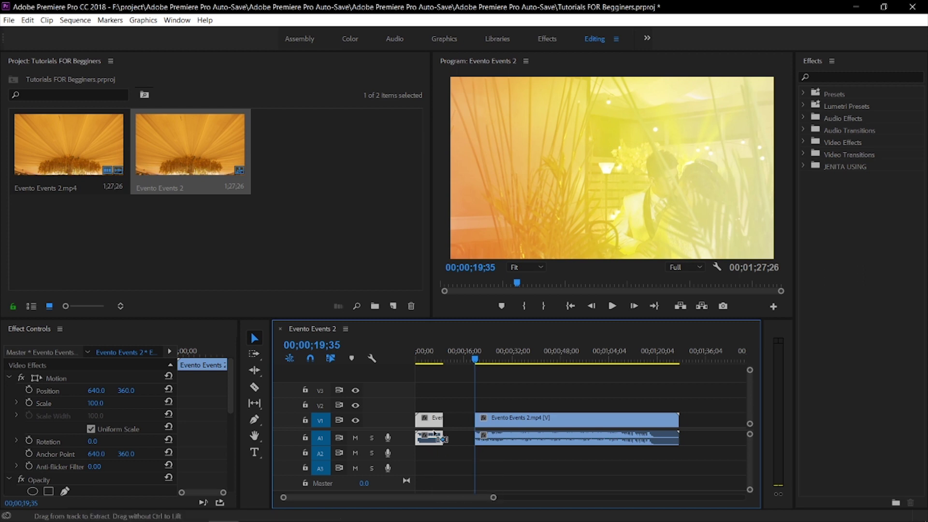
key("Delete")
left_click(433, 443)
key("Delete")
key("=")
left_click(536, 362)
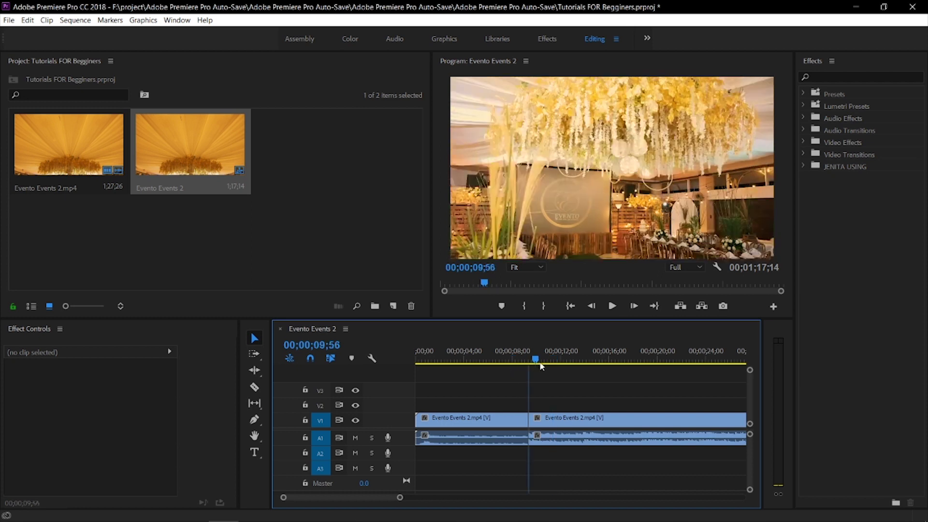
left_click_drag(539, 368, 489, 427)
key("ctrl+z")
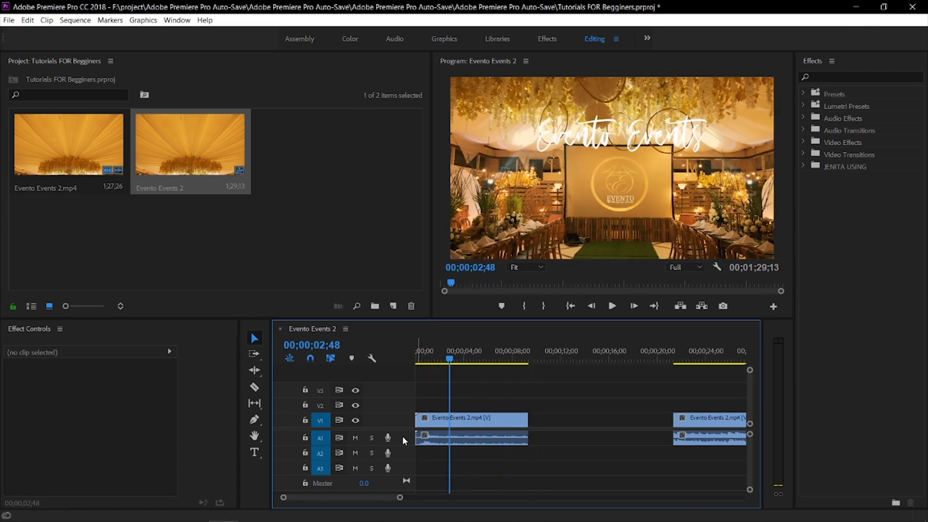
Step: Lock A1 to select only the first segment's video, and clear the selection with A1 unlocked again
left_click(305, 438)
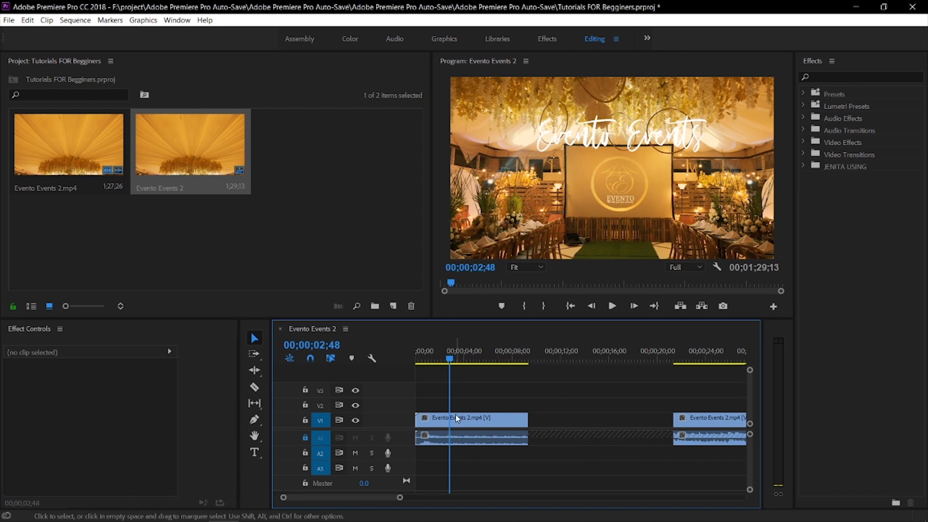
left_click(457, 418)
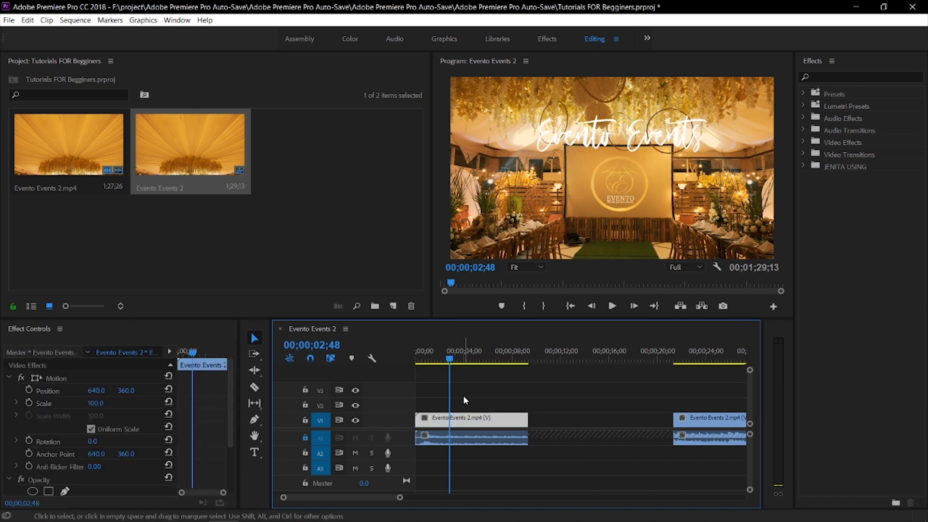
left_click(463, 395)
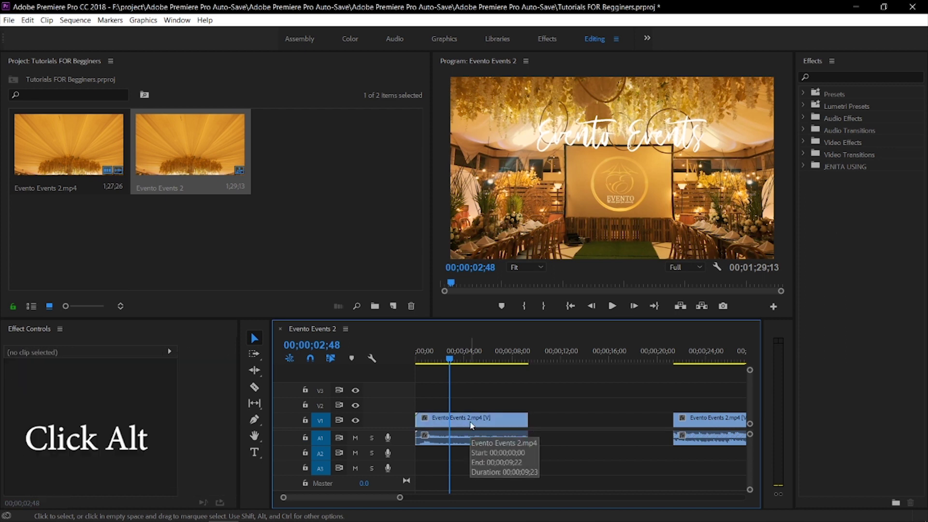
Step: Select the first segment's linked video and audio separately by overriding the link, without locking any track
left_click(471, 424, "alt")
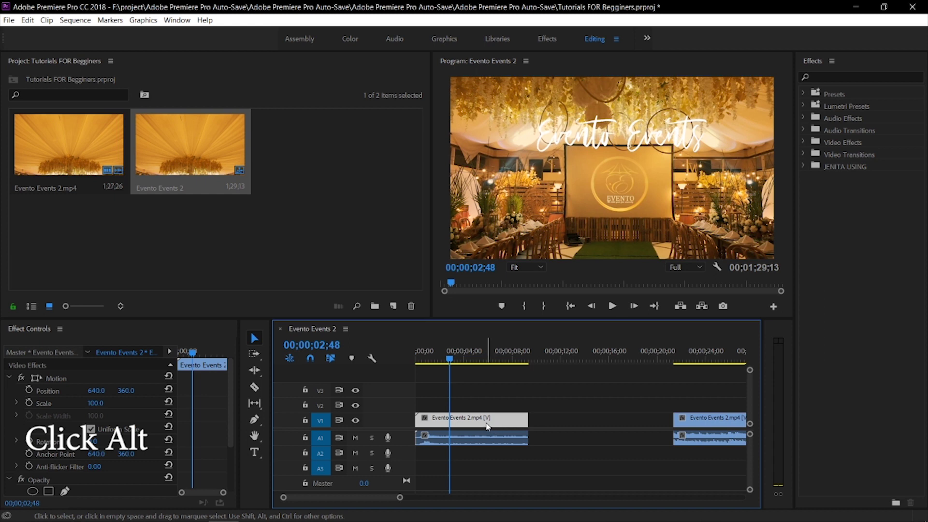
left_click(482, 441, "alt")
left_click(482, 421, "alt")
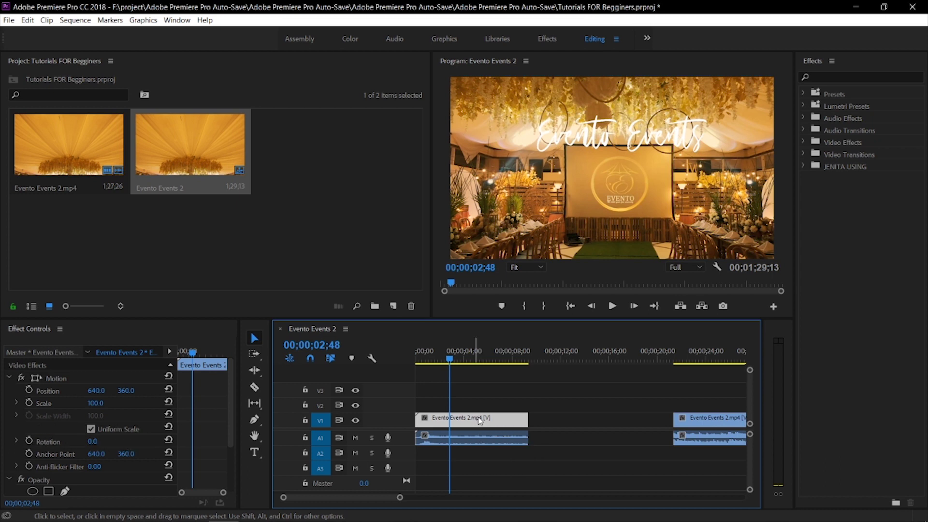
left_click(481, 457)
left_click(481, 437, "alt")
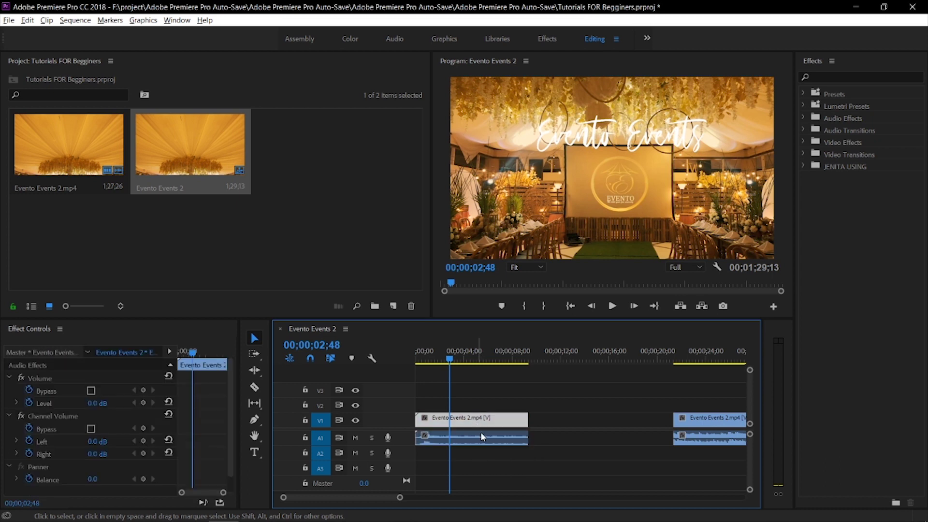
Step: Set the speed of only the first segment's video on V1 to 50%
left_click(481, 419, "alt")
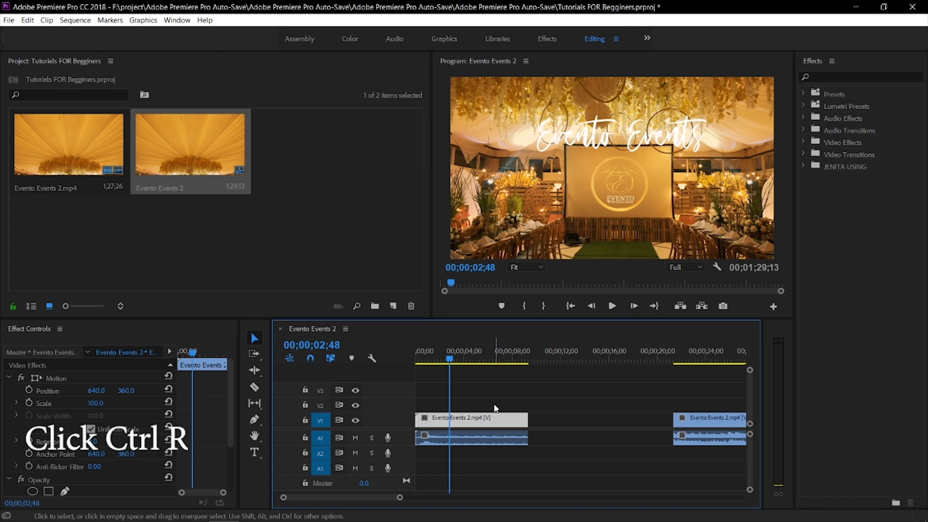
key("ctrl+r")
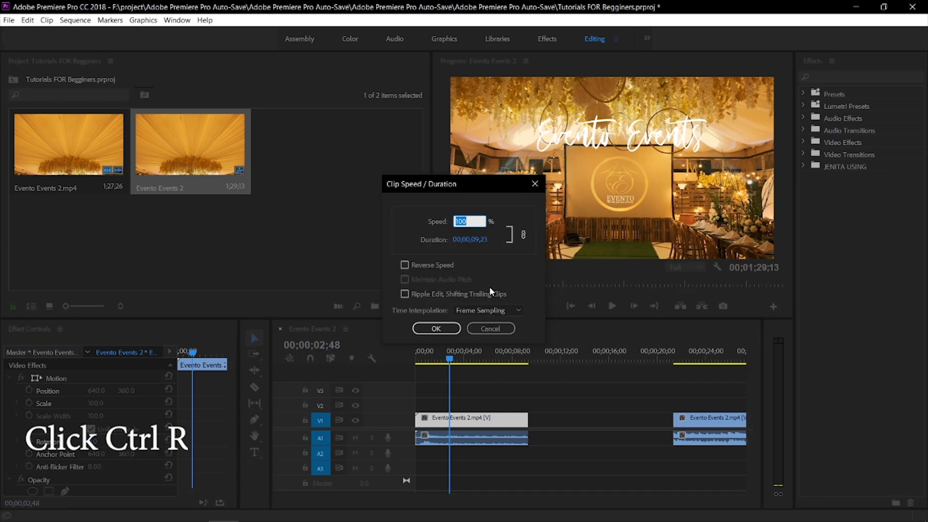
left_click(458, 222)
type("50")
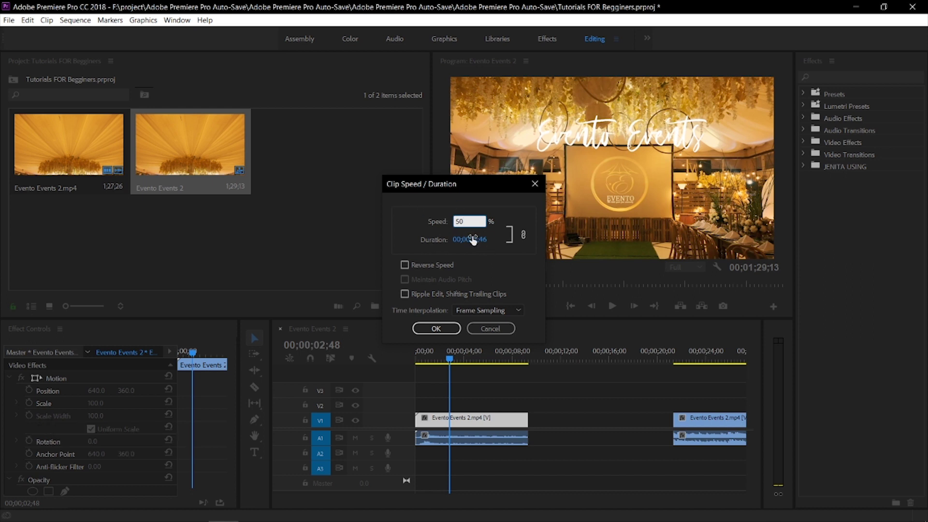
left_click(447, 329)
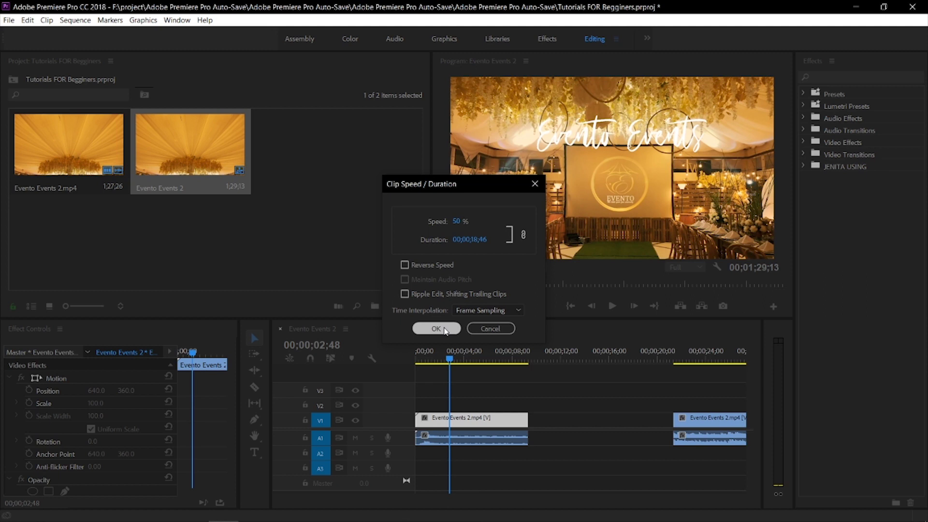
left_click(435, 329)
Step: Play the slowed first segment from the start of the sequence, and return the playhead to the start
key("Home")
key("space")
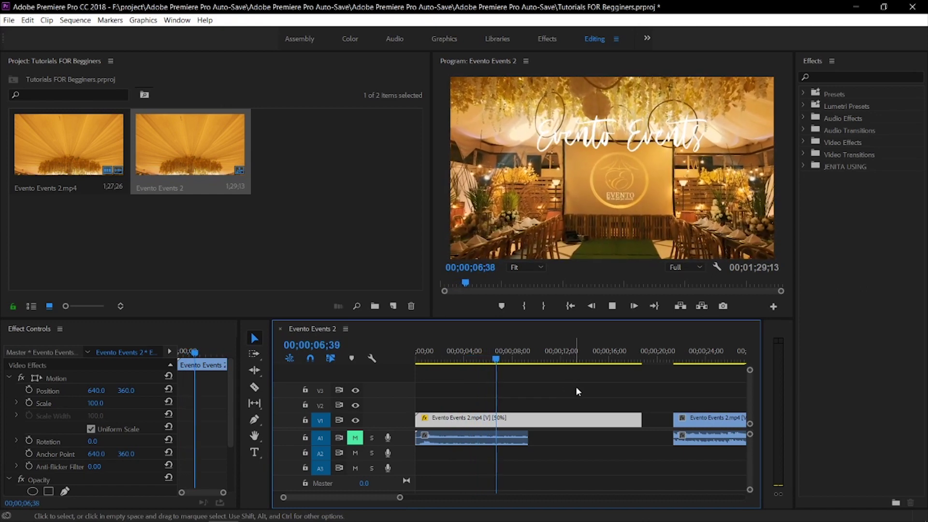
left_click(456, 380)
key("Home")
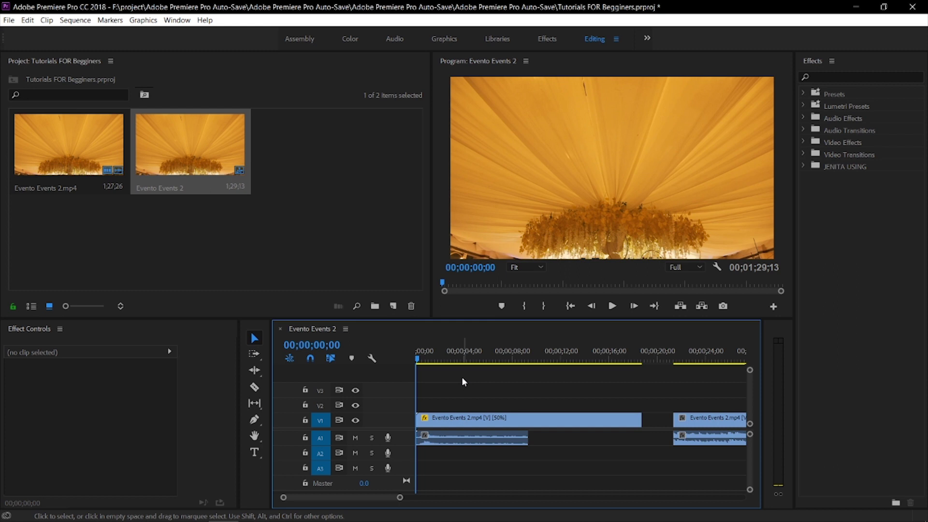
Step: Undo the first segment's 50% speed change, and return the playhead to the sequence start
key("z")
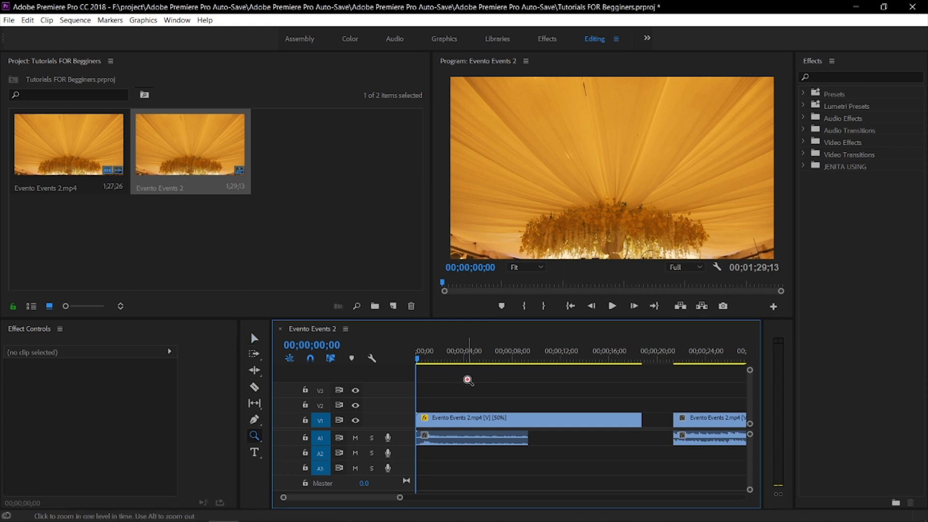
key("v")
key("ctrl+z")
left_click(354, 437)
left_click(456, 361)
left_click(439, 363)
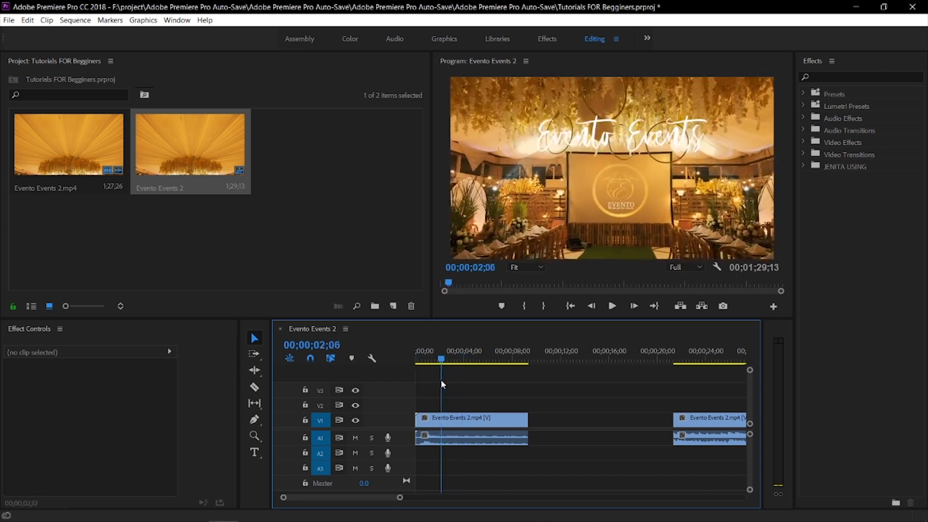
left_click_drag(442, 360, 416, 406)
Step: Reverse the speed of only the first segment's video on V1, and play it from the start of the sequence
left_click(449, 423, "alt")
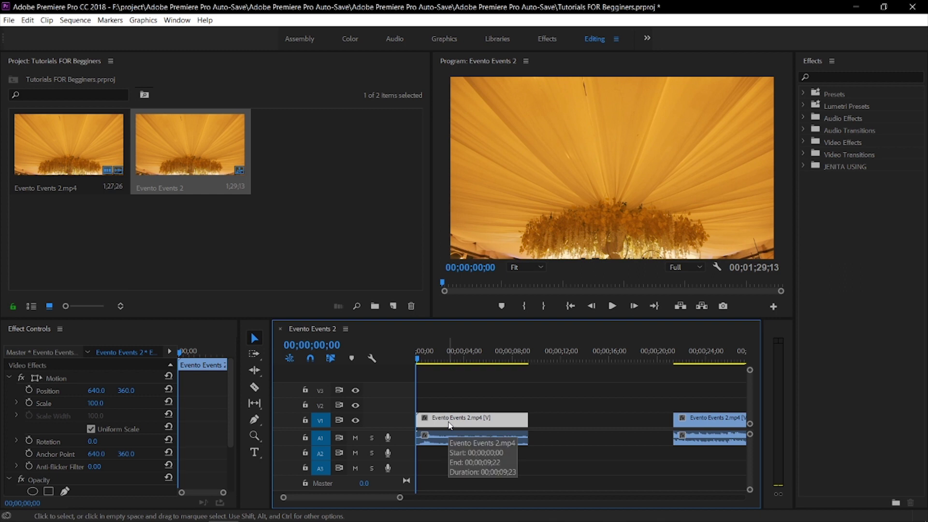
key("ctrl+r")
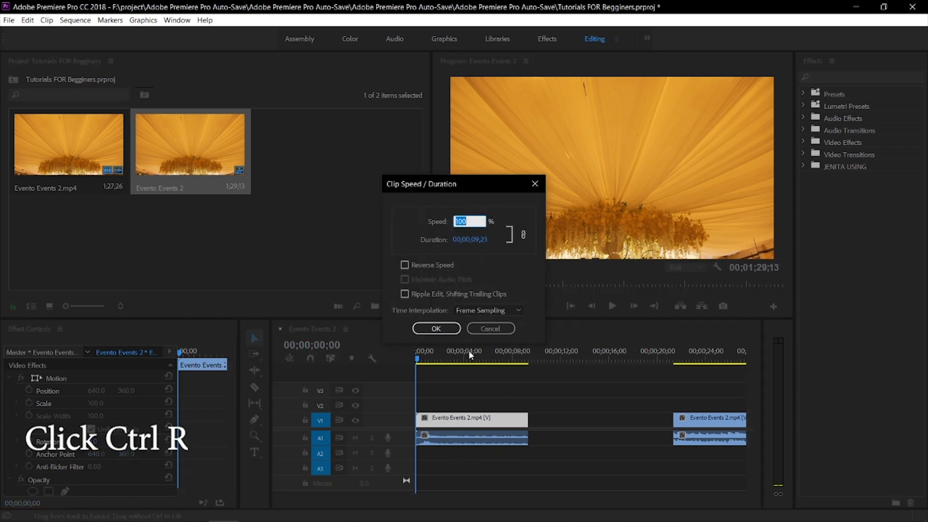
left_click(405, 265)
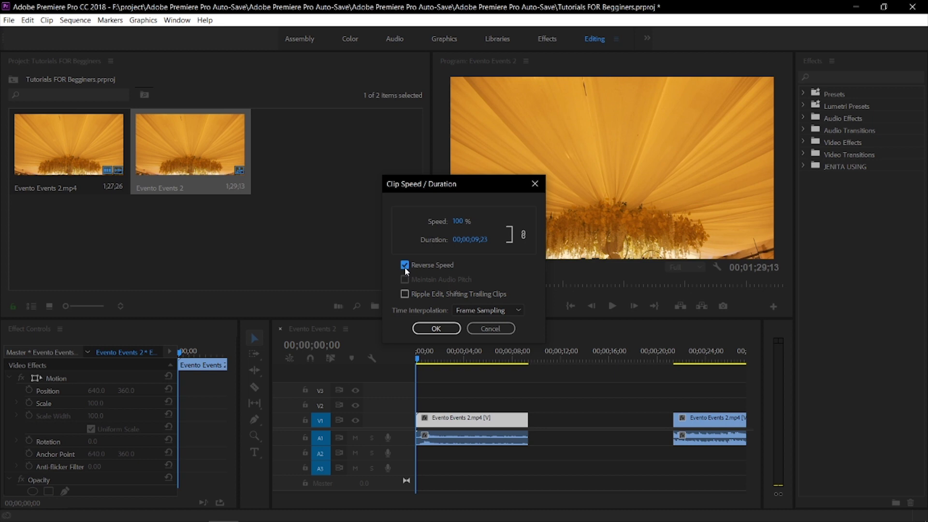
left_click(430, 329)
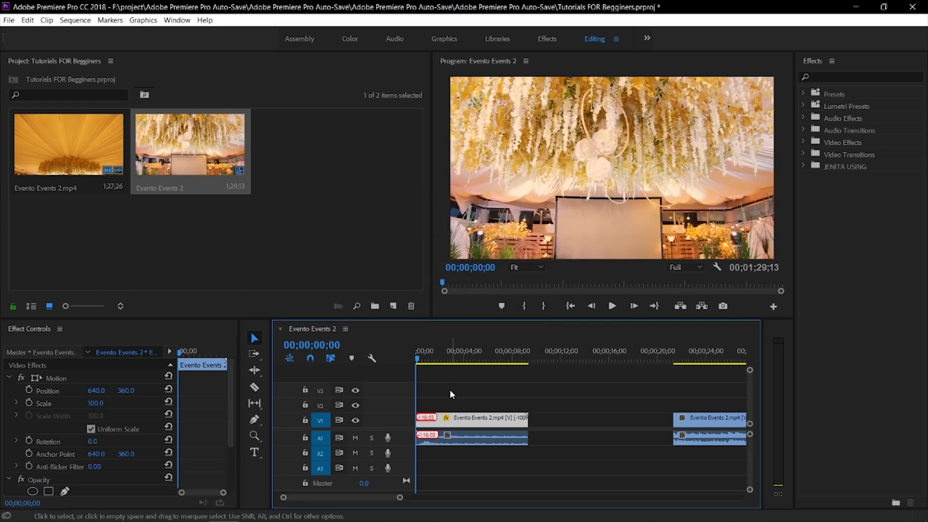
left_click(613, 309)
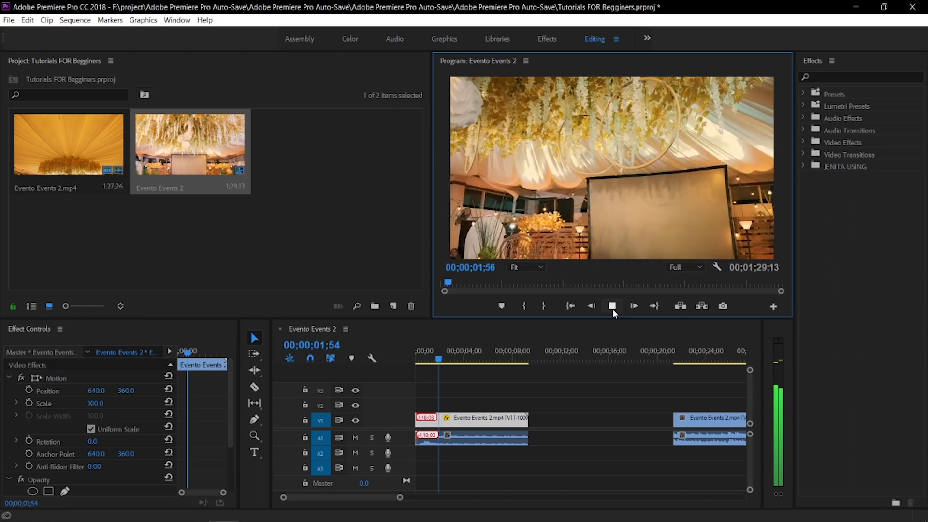
left_click_drag(440, 351, 438, 450)
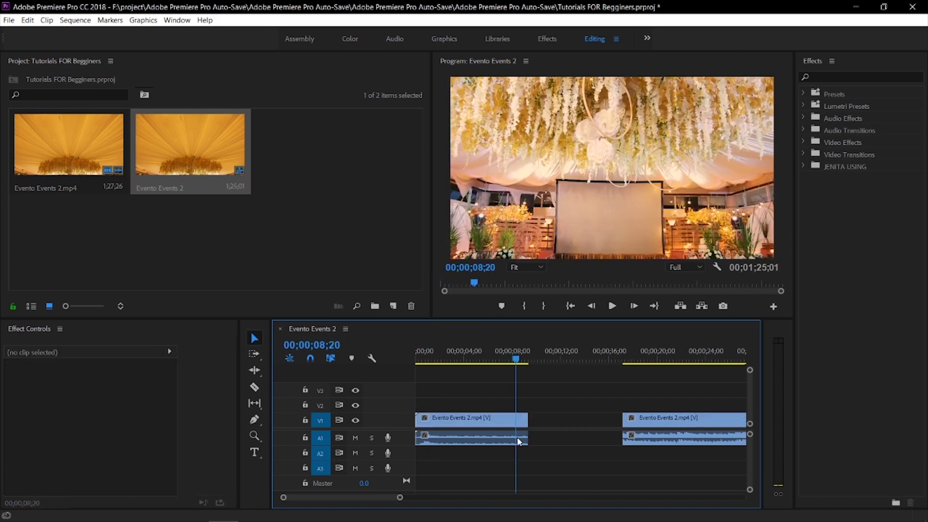
Step: Expand the V1 track, select the first segment and add an opacity keyframe at about 00;00;06;36
left_click_drag(518, 437, 502, 459)
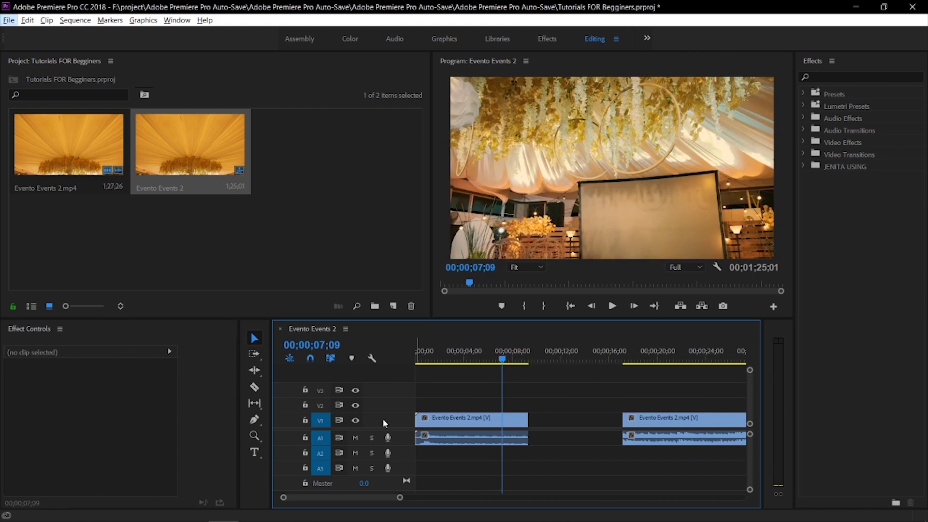
scroll(383, 418, "up", 3)
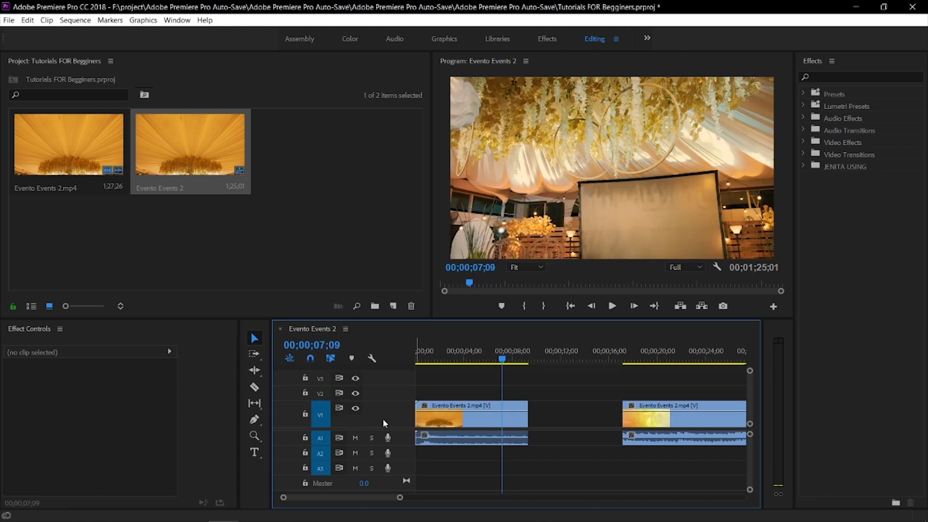
left_click(479, 406)
left_click(496, 360)
left_click_drag(496, 362, 494, 366)
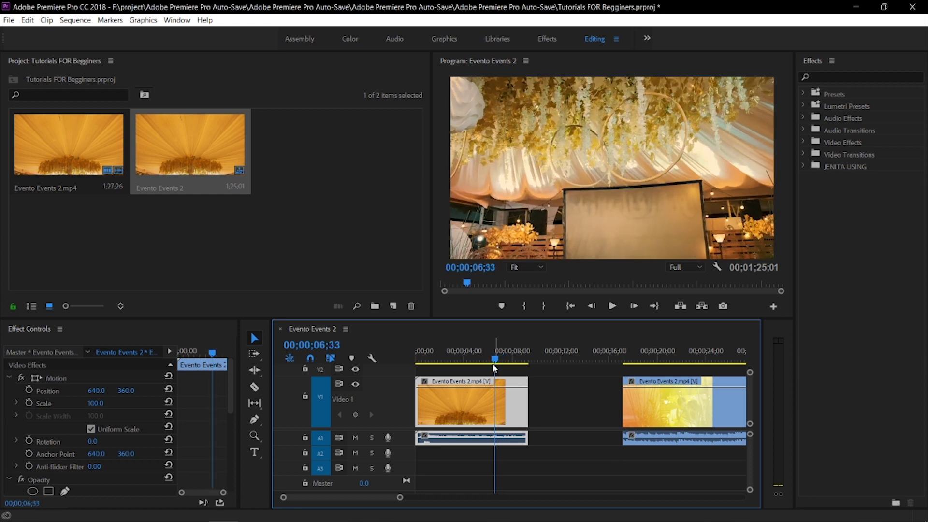
left_click(355, 414)
left_click(495, 355)
left_click_drag(494, 355, 496, 357)
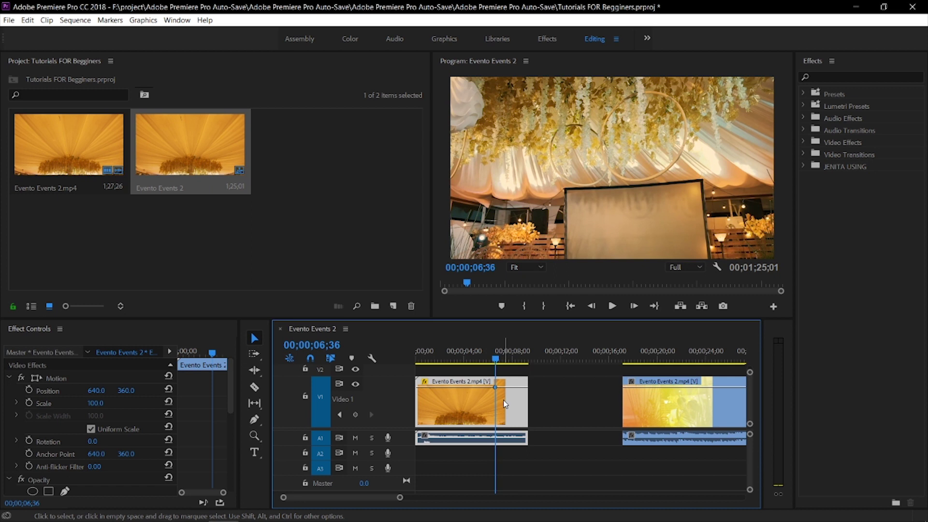
Step: Add a second opacity keyframe near the end of the first segment and lower it to the minimum for a fade-out
left_click_drag(496, 359, 528, 392)
left_click(355, 414)
key("j")
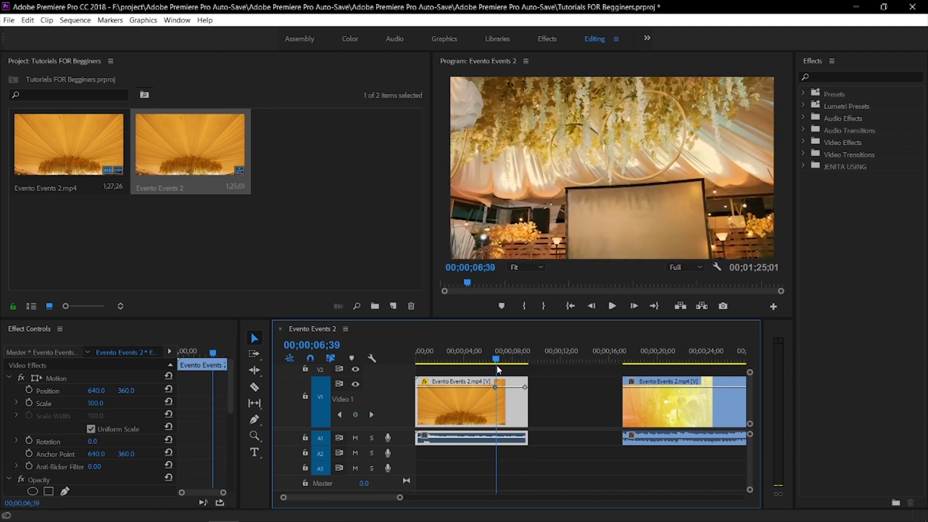
left_click_drag(509, 362, 491, 380)
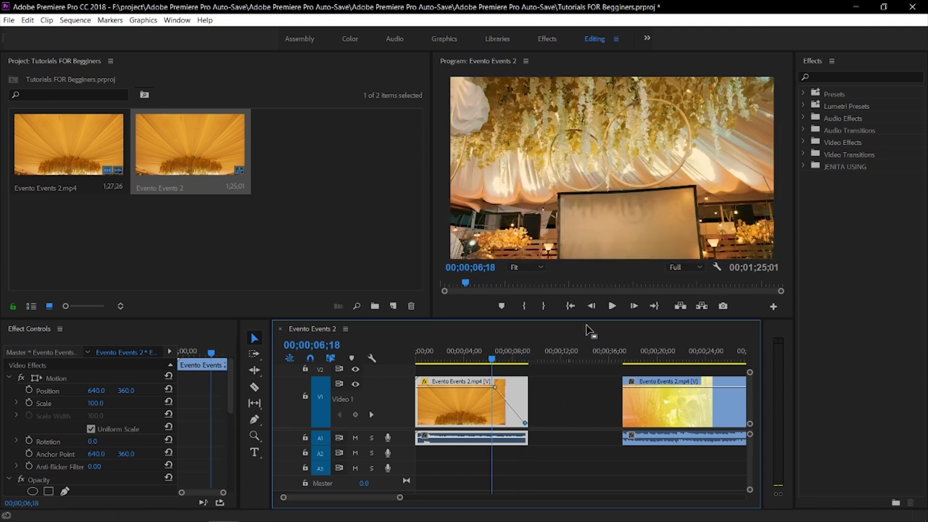
Step: Play back the video fade-out repeatedly, and move its end keyframe earlier to shorten the fade
left_click(610, 312)
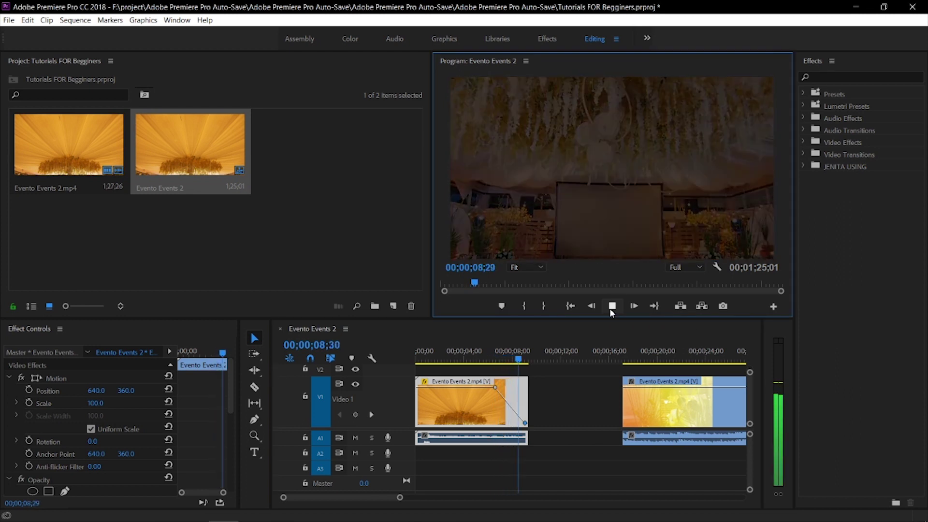
left_click(610, 308)
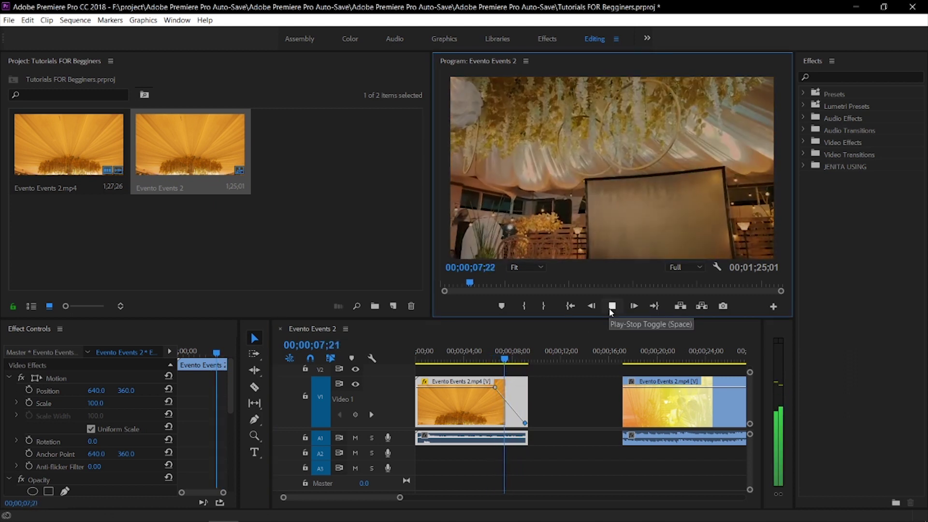
left_click_drag(526, 354, 490, 367)
left_click(611, 306)
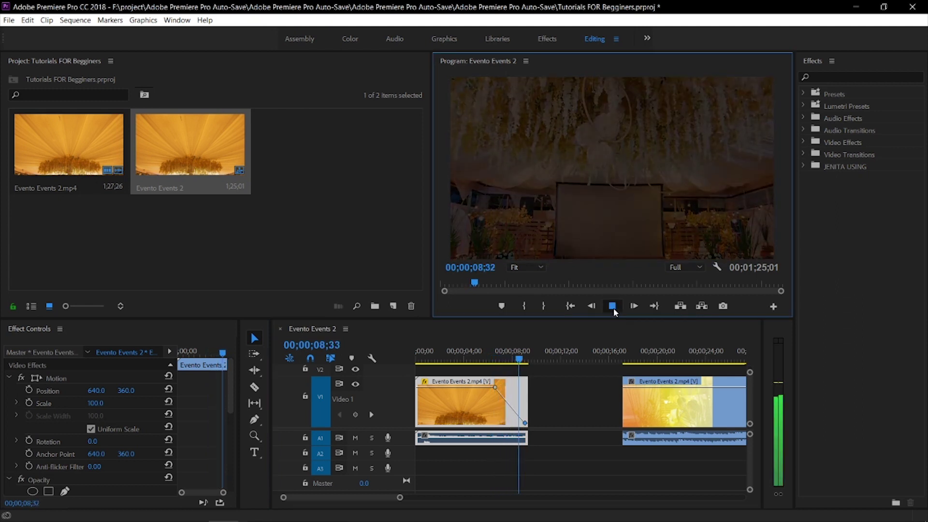
left_click(489, 355)
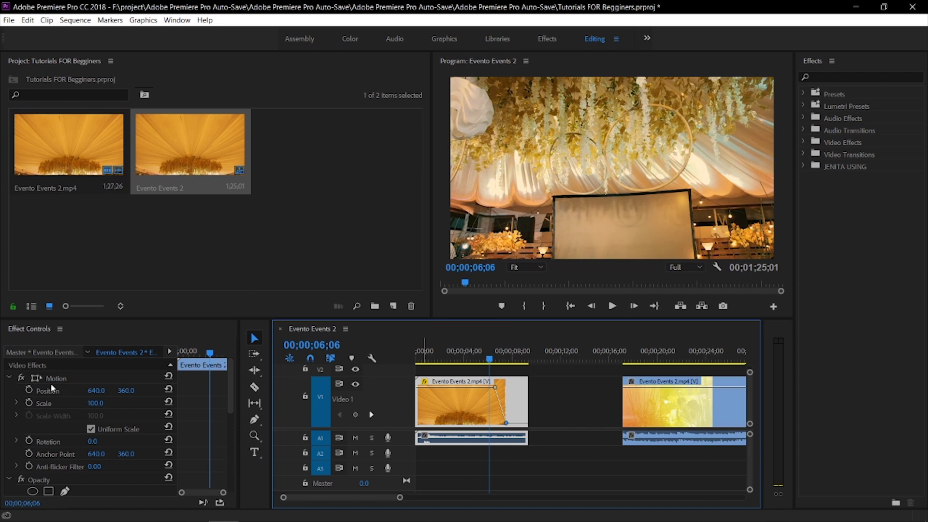
Step: Collapse the V1 track, select the first segment and expand the A1 track to enlarge its waveform
double_click(375, 404)
left_click(460, 440)
left_click(454, 408)
left_click(460, 433)
left_click(459, 434, "shift")
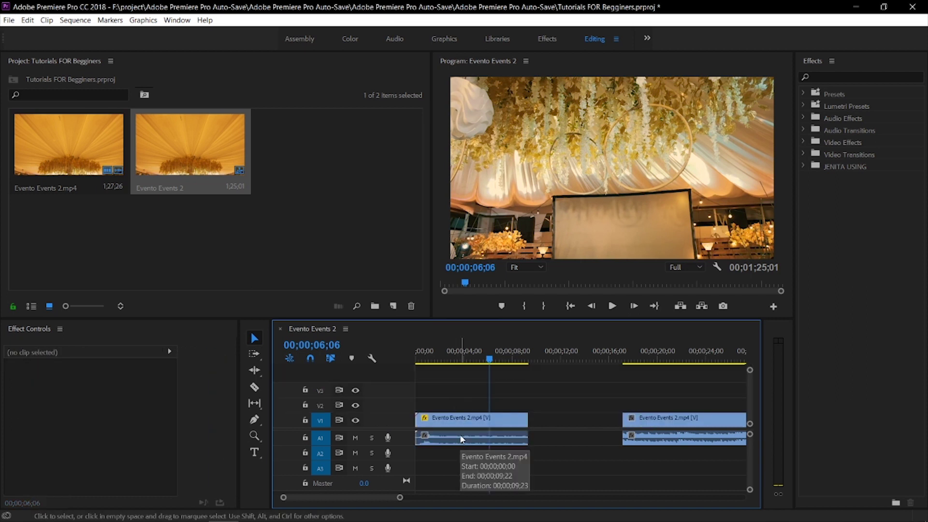
key("alt")
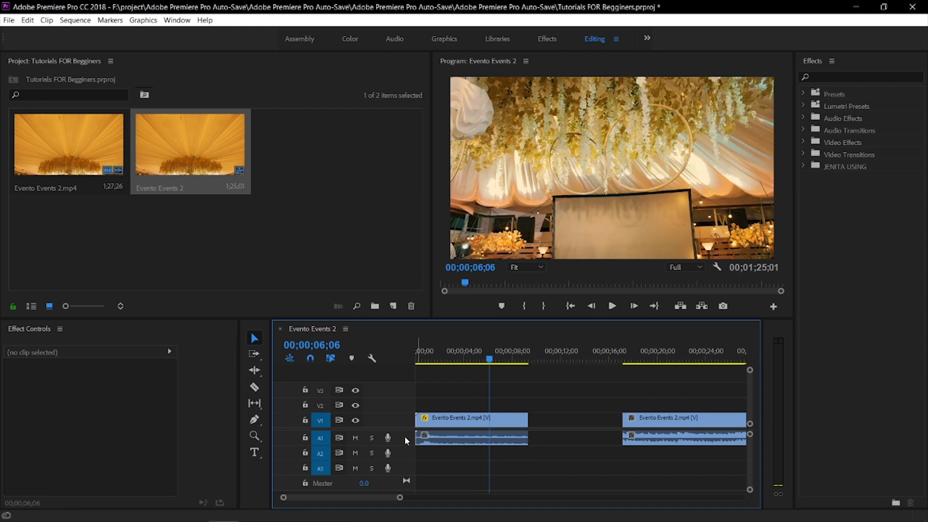
left_click(418, 438)
left_click(439, 440, "shift")
left_click(440, 440)
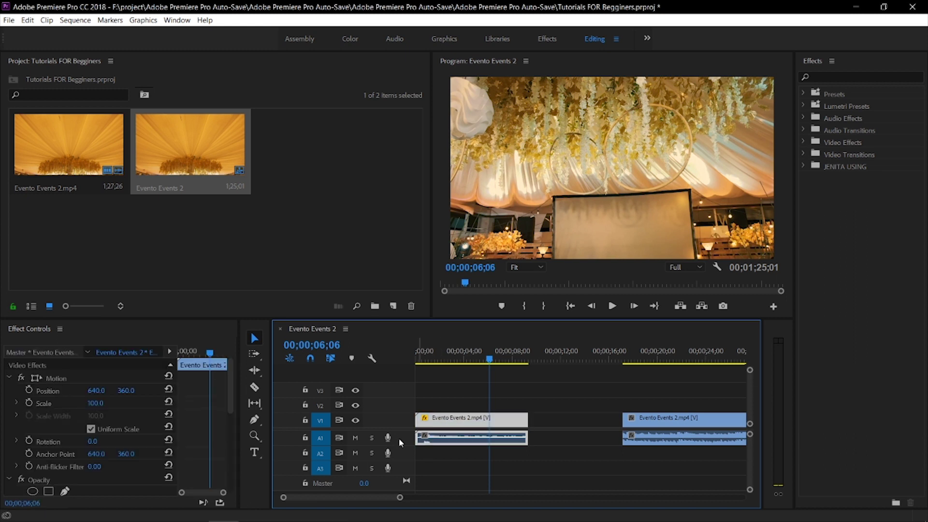
scroll(398, 438, "up", 3)
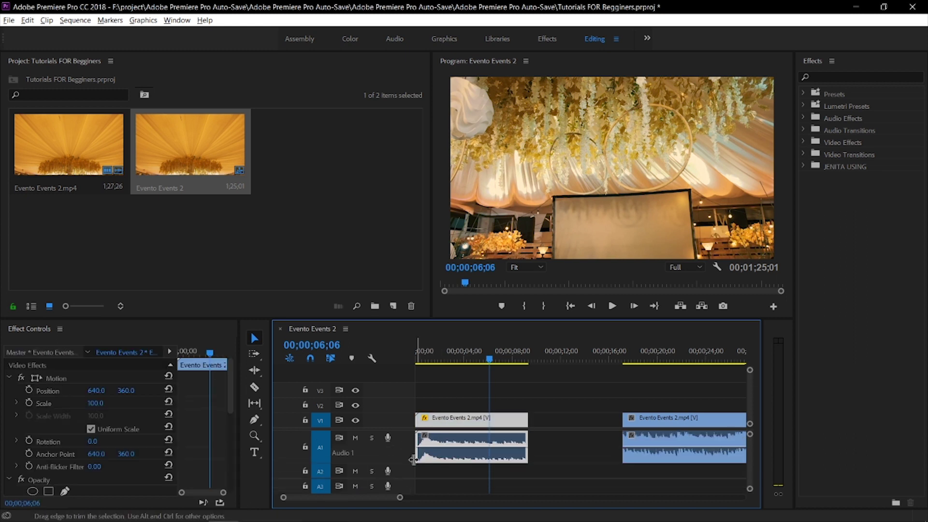
scroll(397, 453, "up", 3)
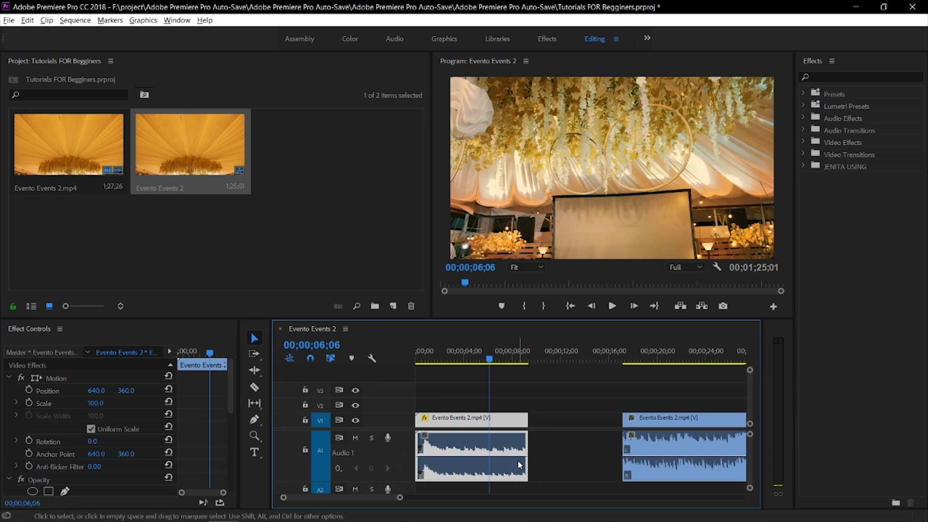
Step: Add a clip volume keyframe to the first segment's audio on A1 at 00;00;07;00
left_click(544, 444)
left_click(510, 449)
left_click_drag(493, 348, 500, 363)
left_click(502, 397)
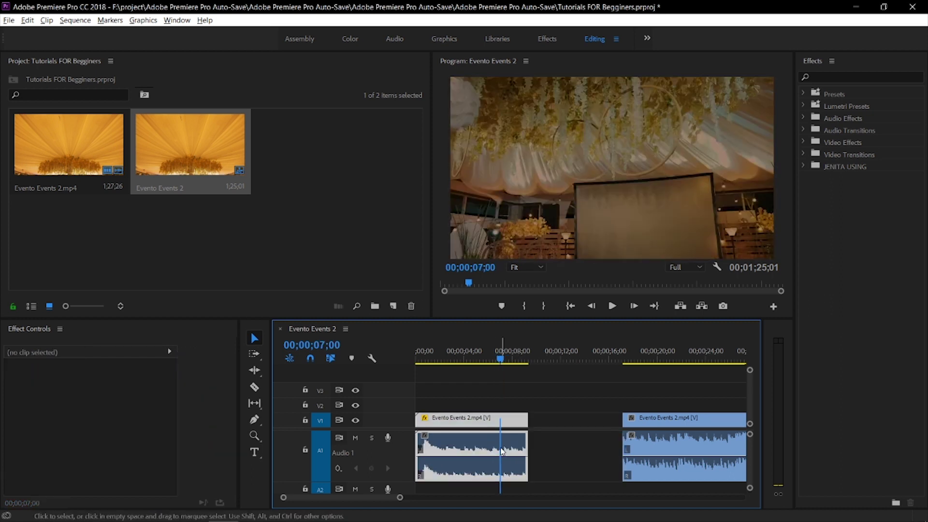
left_click(501, 452)
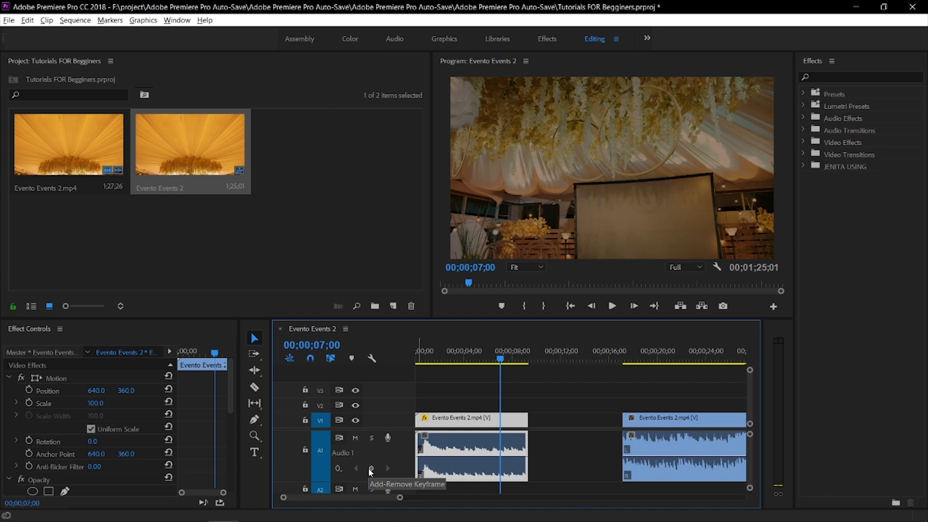
left_click(337, 466)
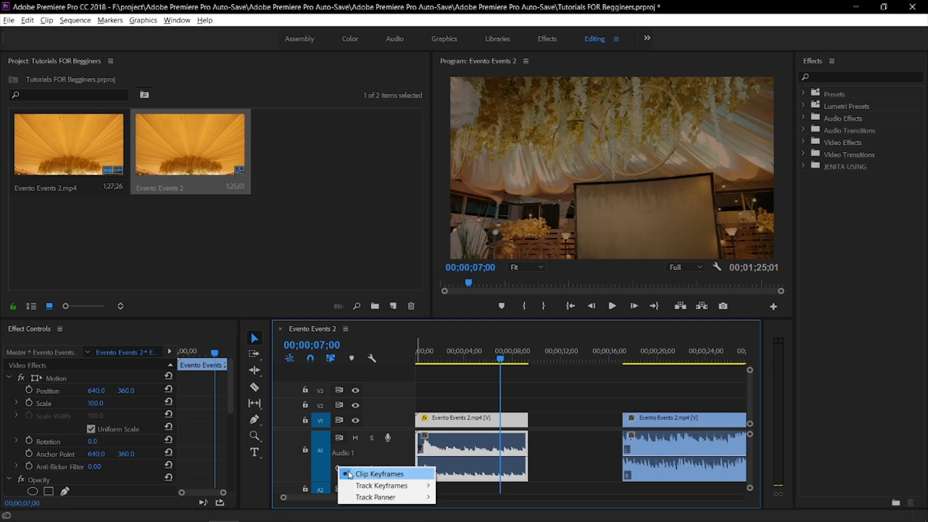
left_click(552, 461)
left_click(552, 460)
left_click(515, 467)
left_click(371, 468)
Step: Add a second volume keyframe at 00;00;09;11 and lower it to fade out the first segment's audio
left_click(527, 358)
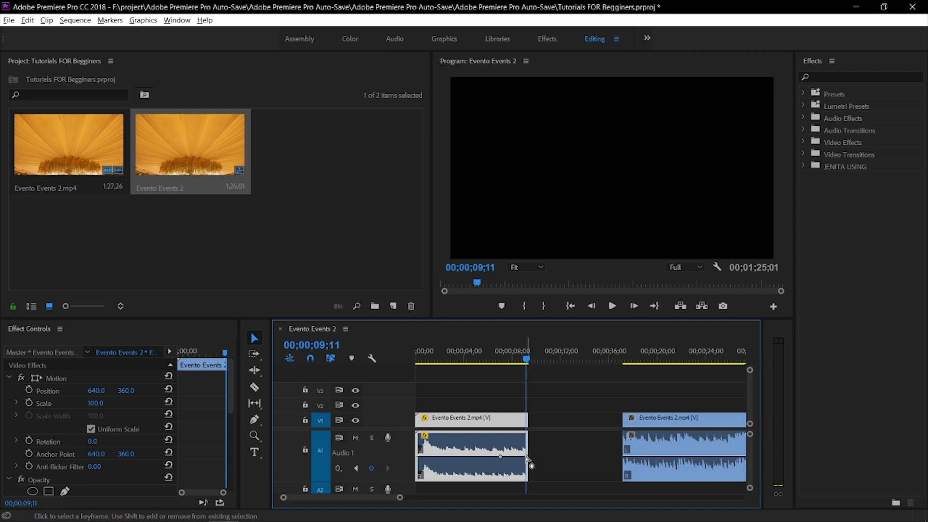
mouse_move(525, 457)
left_mouse_down()
mouse_move(526, 470)
mouse_move(526, 460)
left_mouse_up()
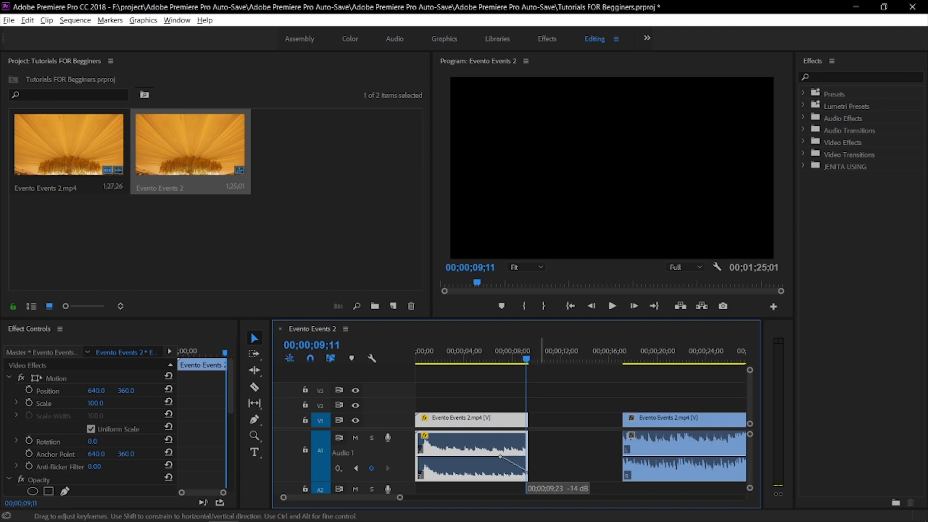
Step: Play the first segment's audio fade-out repeatedly from around its first keyframe, and undo the lowered end keyframe
left_click_drag(499, 360, 503, 401)
key("space")
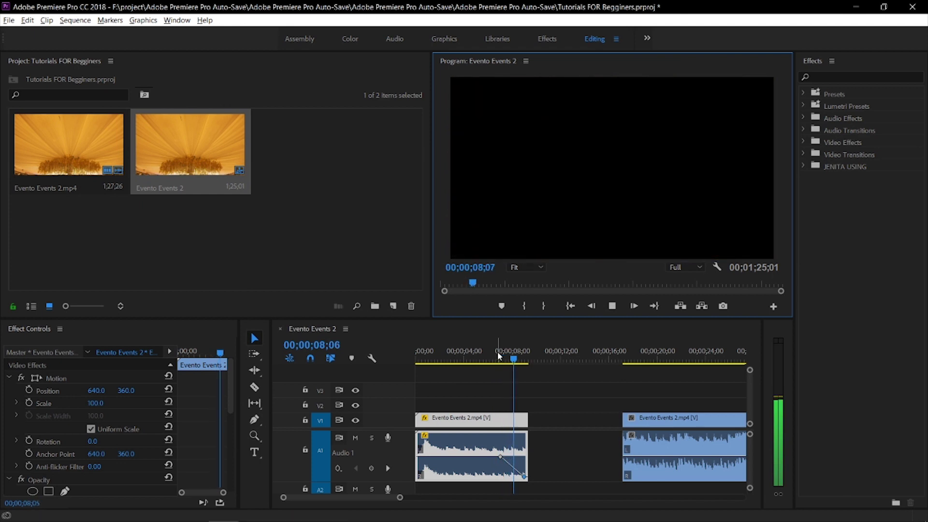
left_click(497, 354)
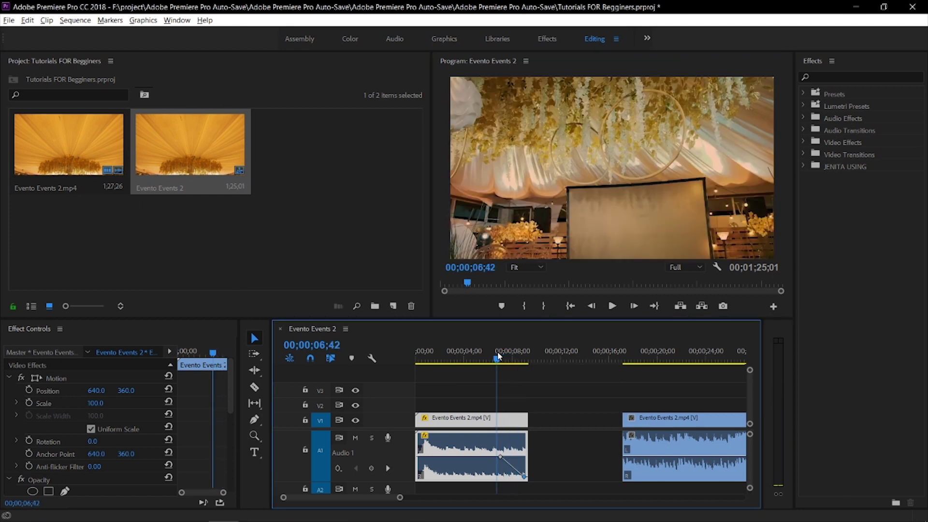
left_click(612, 305)
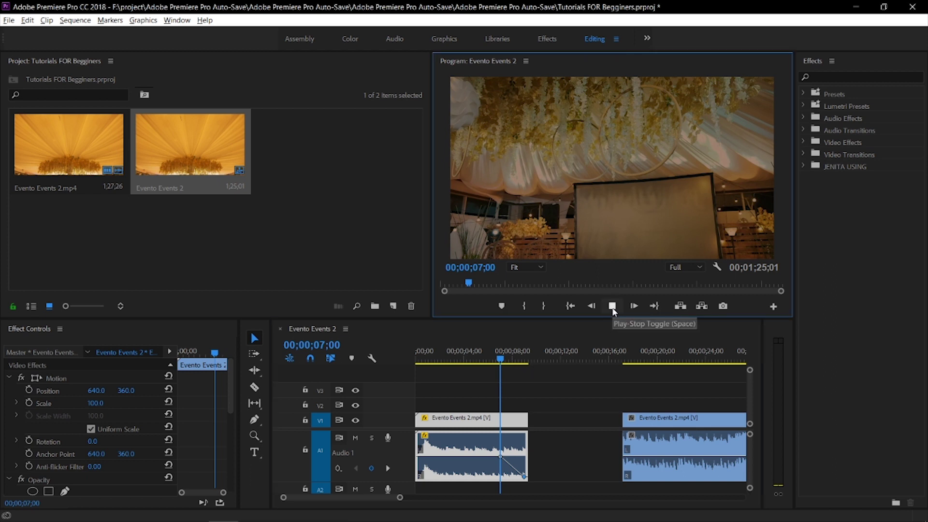
left_click(503, 362)
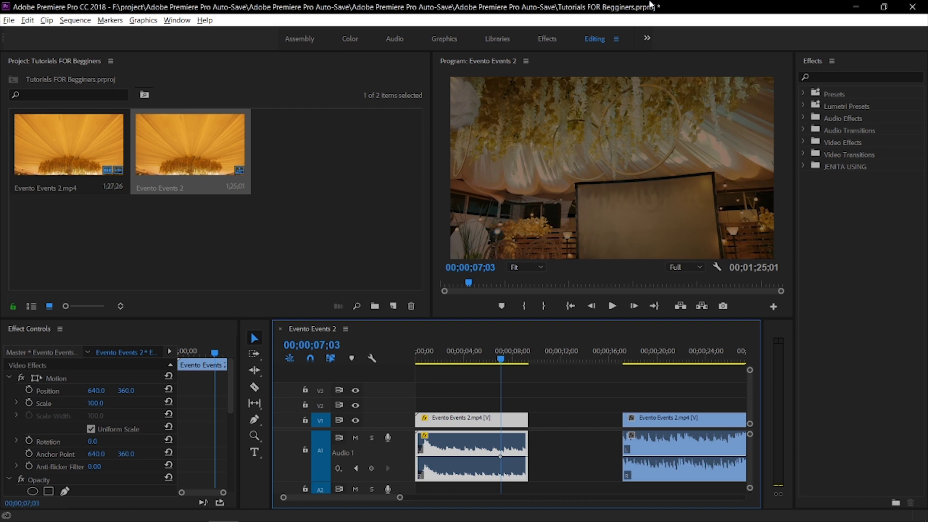
Step: Collapse the A1 track, move the second segment 00;00;05;57 earlier toward the first one, and leave it selected
double_click(372, 449)
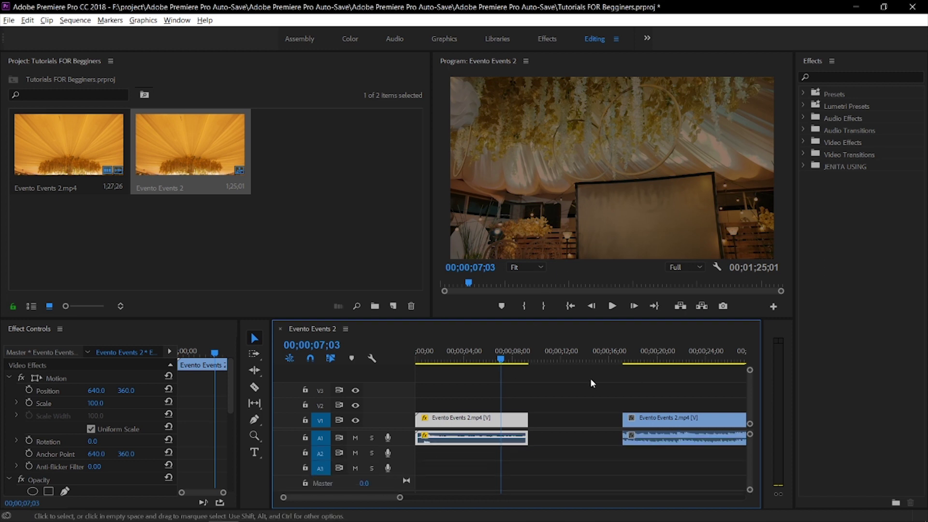
left_click(583, 414)
left_click_drag(638, 421, 565, 420)
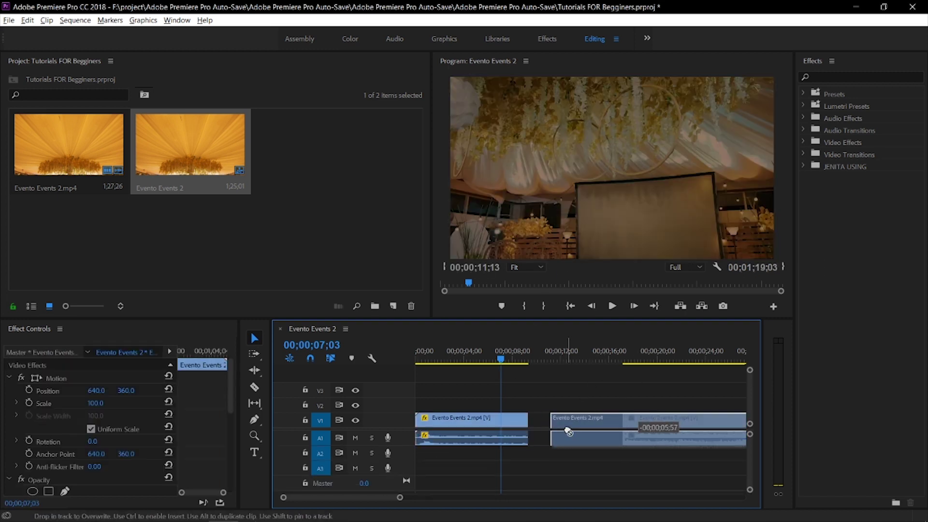
left_click(589, 389)
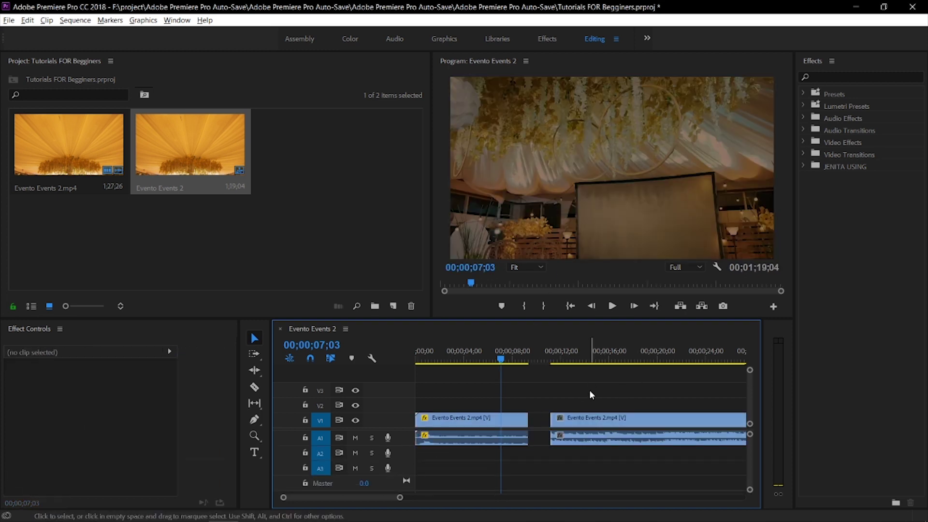
left_click(593, 419)
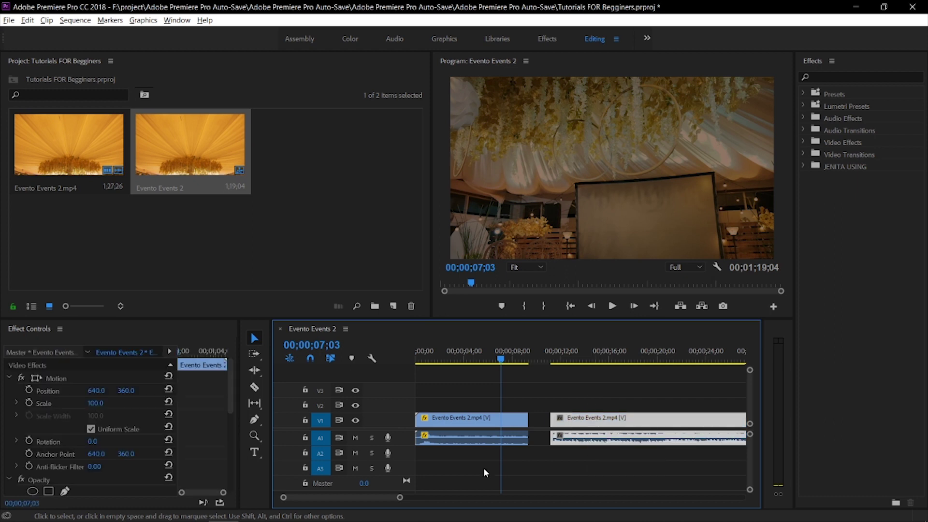
mouse_move(464, 519)
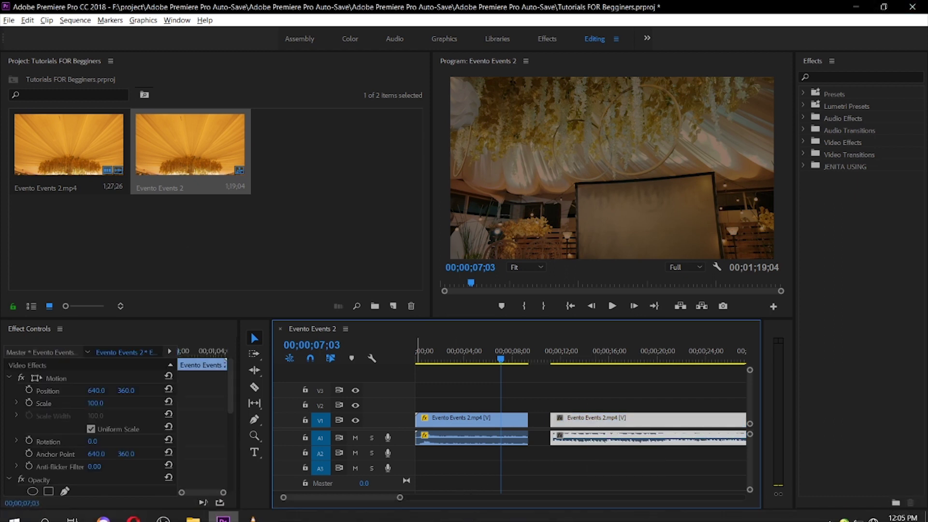
Step: Ripple delete the empty gap between the first and second segments so they join end to end
left_click(539, 419)
key("Delete")
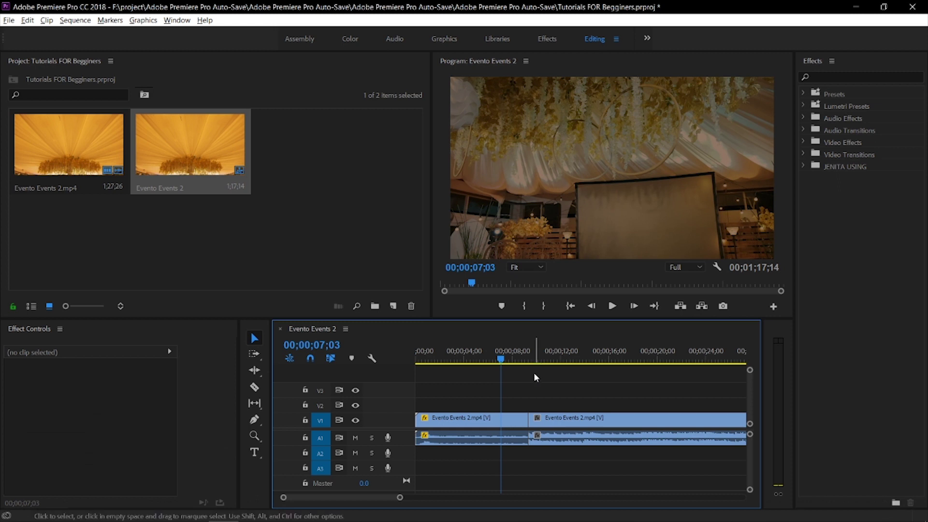
left_click_drag(530, 360, 547, 366)
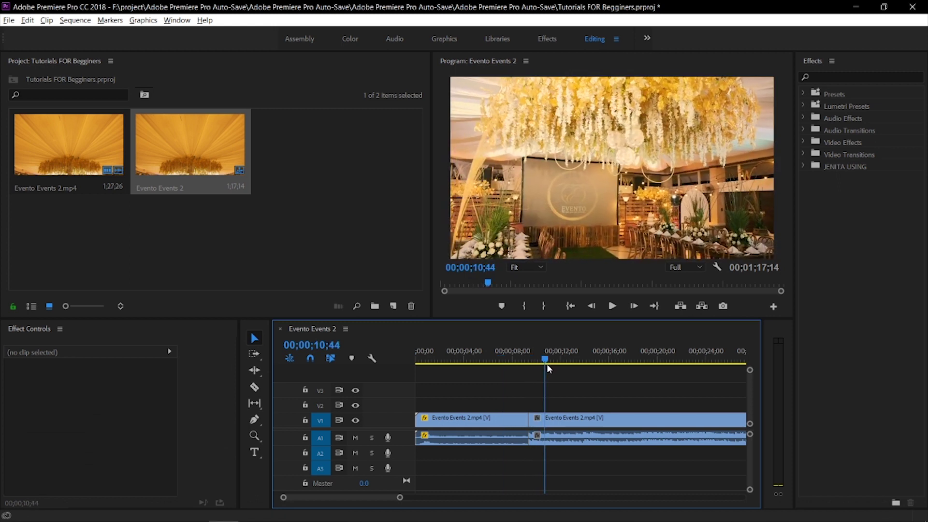
key("minus")
key("minus")
key("minus")
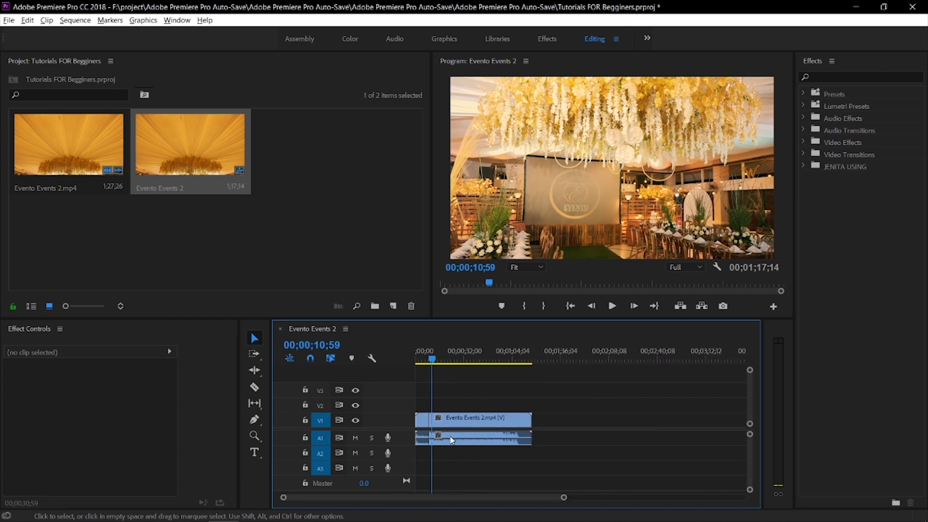
Step: Select only the second segment's video on V1 and increase its playback speed in Clip Speed / Duration
left_click(463, 421)
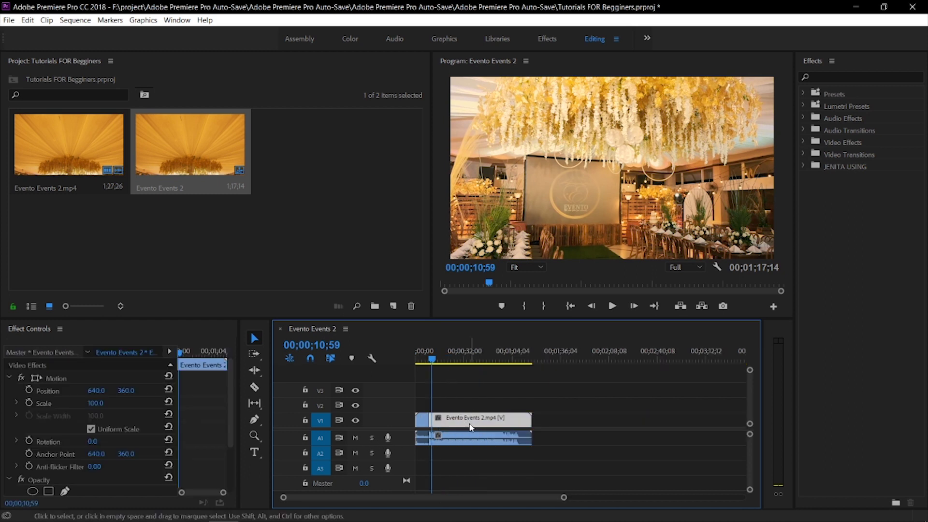
key("ctrl+r")
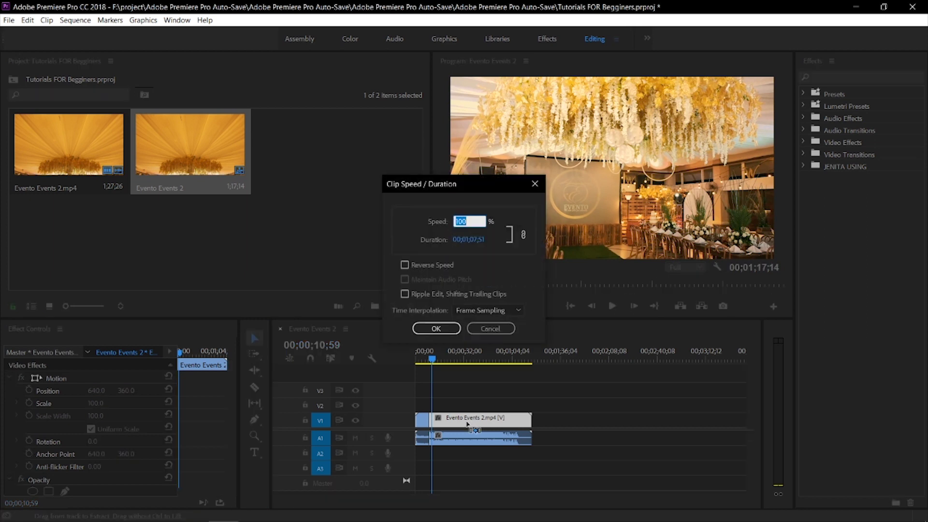
type("5")
left_click(435, 329)
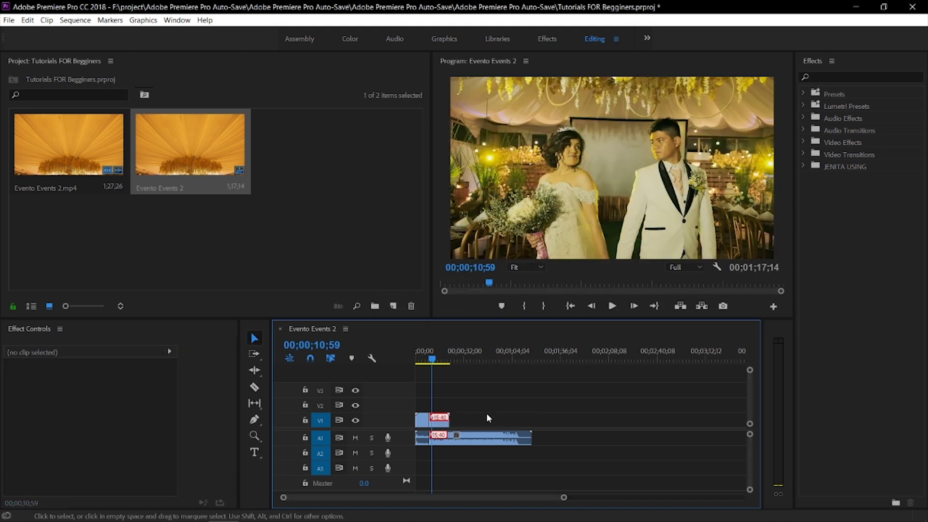
Step: Play the sped-up second segment with A1 muted, and undo the speed change
key("=")
left_click_drag(485, 375, 475, 375)
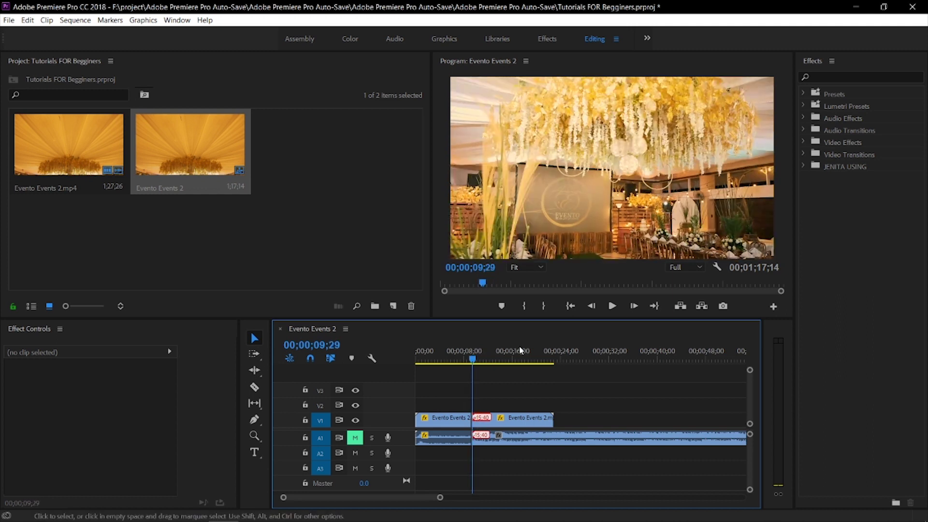
left_click(612, 306)
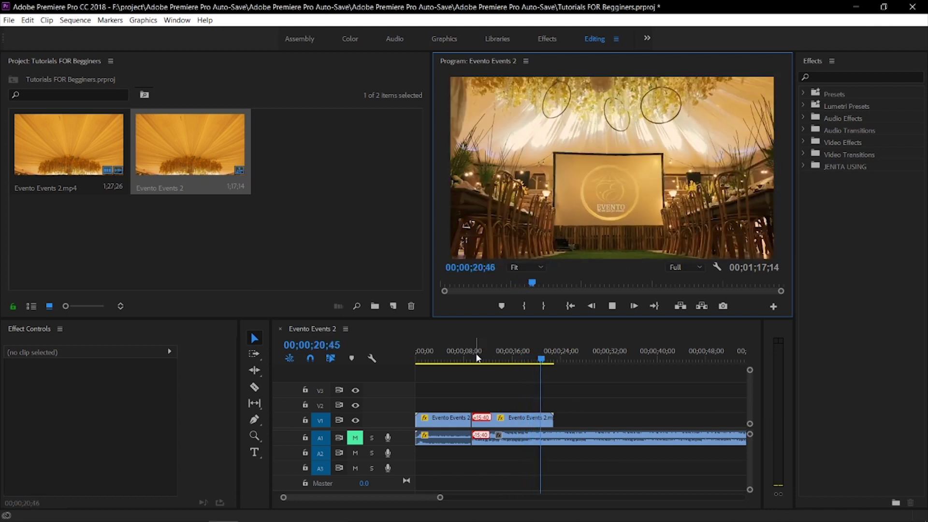
left_click(475, 358)
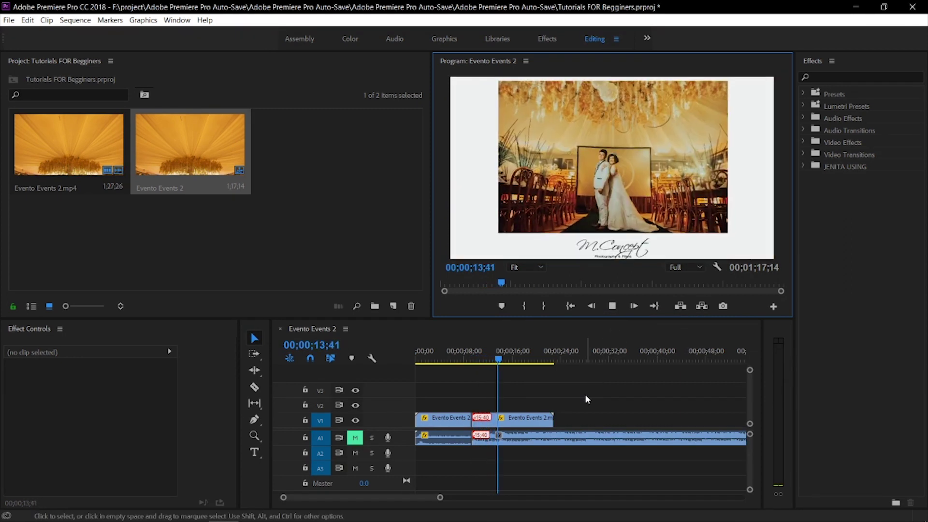
left_click(546, 361)
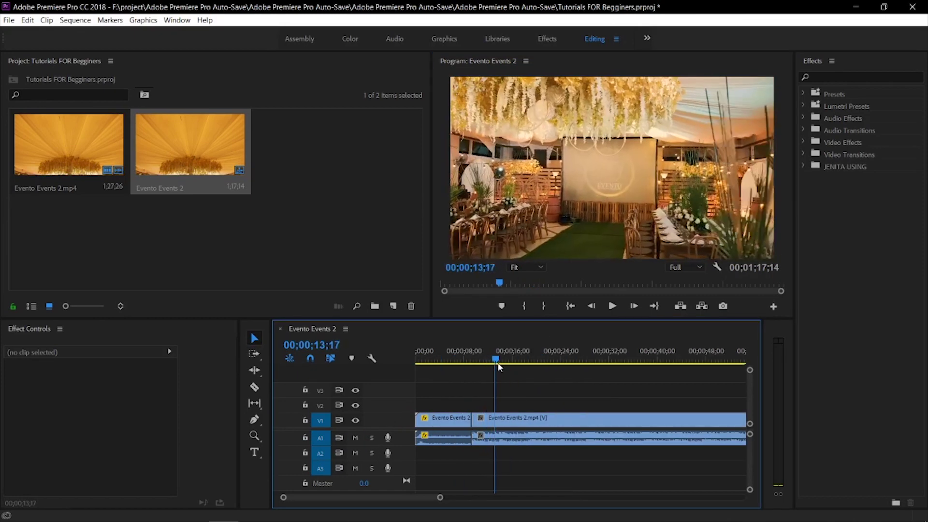
Step: Delete both segments' audio from A1, keeping the video on V1
key("minus")
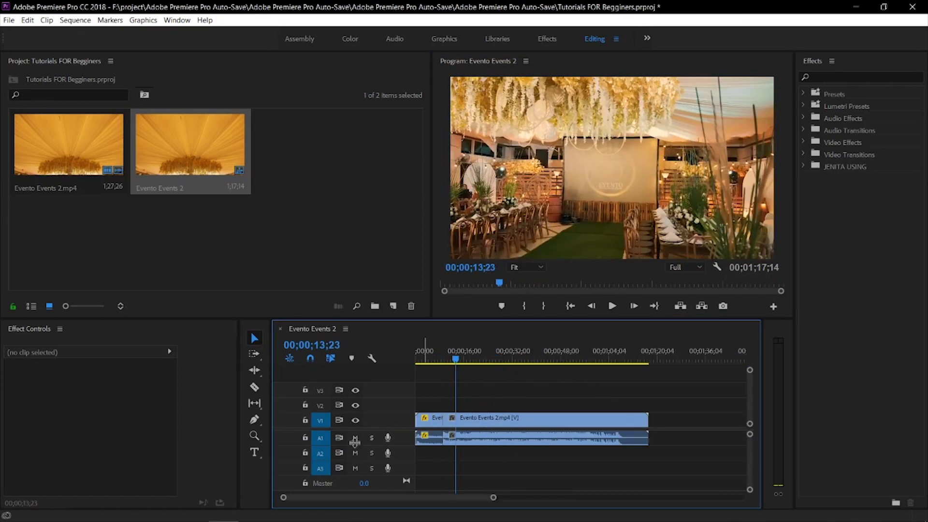
left_click_drag(521, 464, 425, 439)
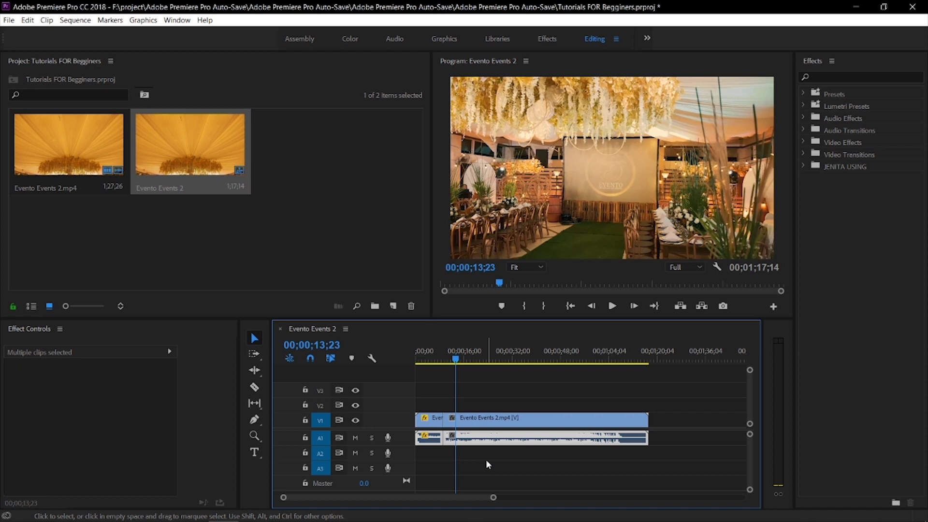
key("Delete")
Step: Switch to File Explorer and open the cinematic upbeat music folder inside the mine folder on SAVE FILES (F:)
mouse_move(193, 509)
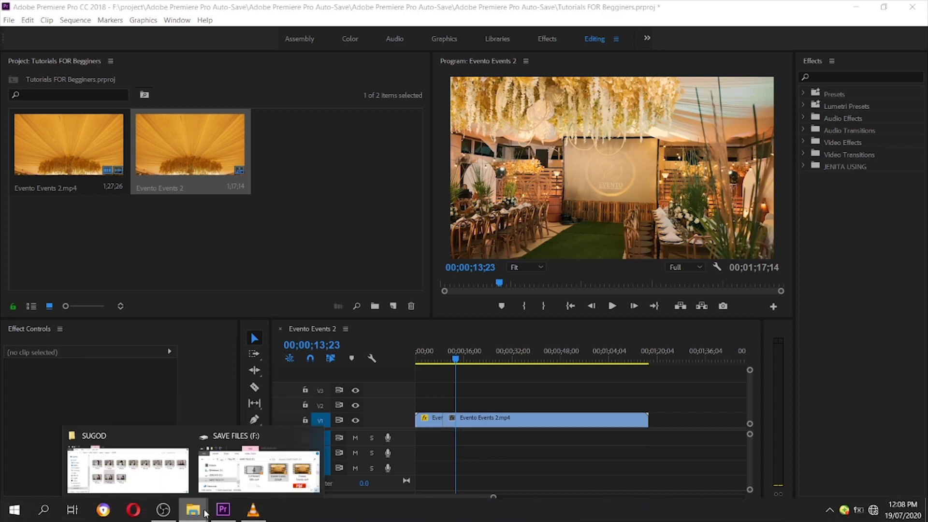
left_click(233, 456)
scroll(593, 164, "up", 5)
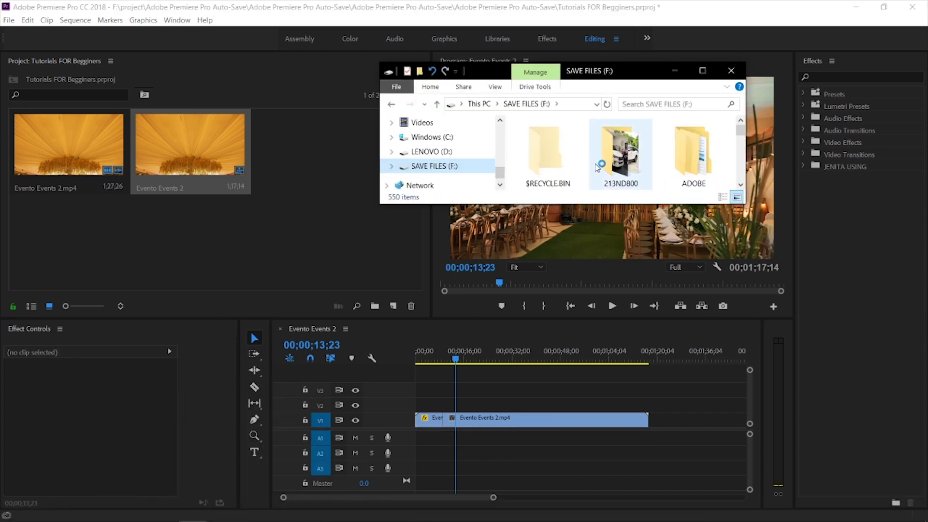
left_click(594, 167)
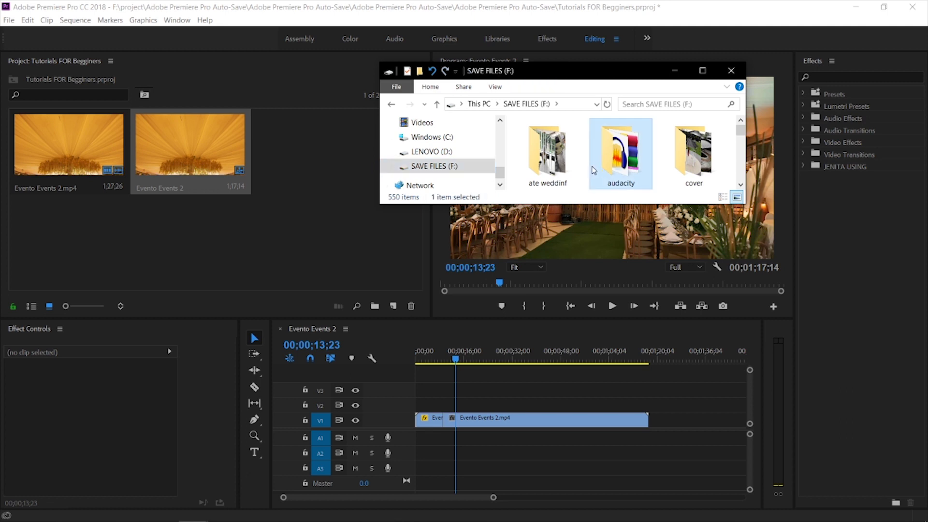
scroll(628, 169, "down", 1)
left_click(683, 180)
scroll(686, 183, "down", 1)
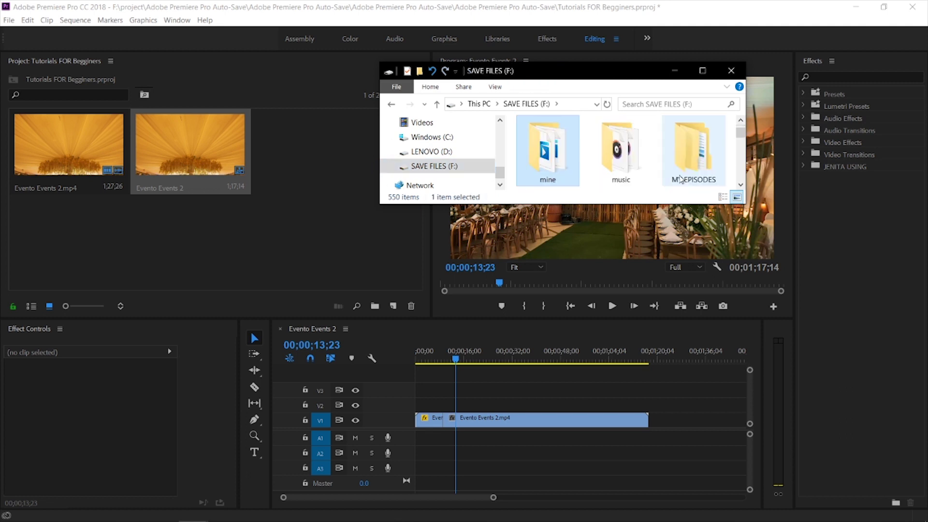
double_click(559, 151)
Step: Place the Happy Upbeat background music file on A1 at the start of the Evento Events 2 sequence
left_click(559, 147)
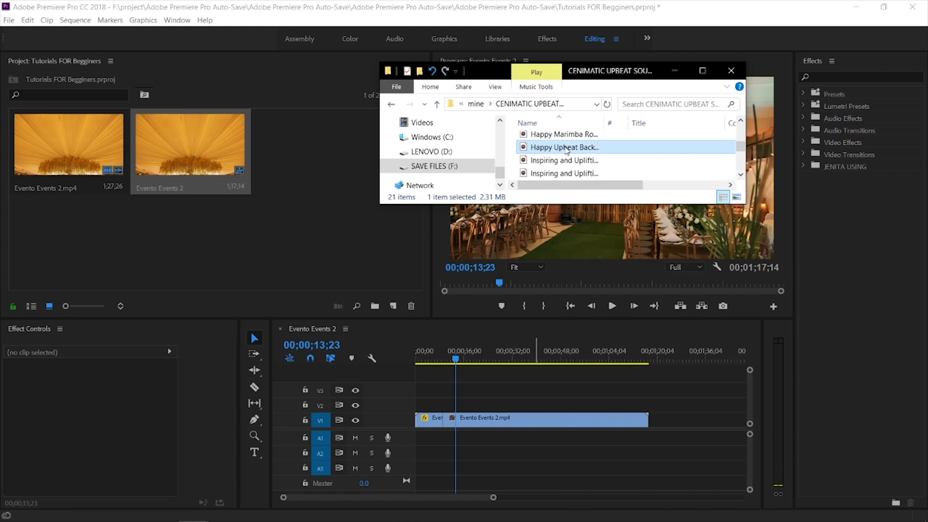
left_click_drag(535, 149, 416, 440)
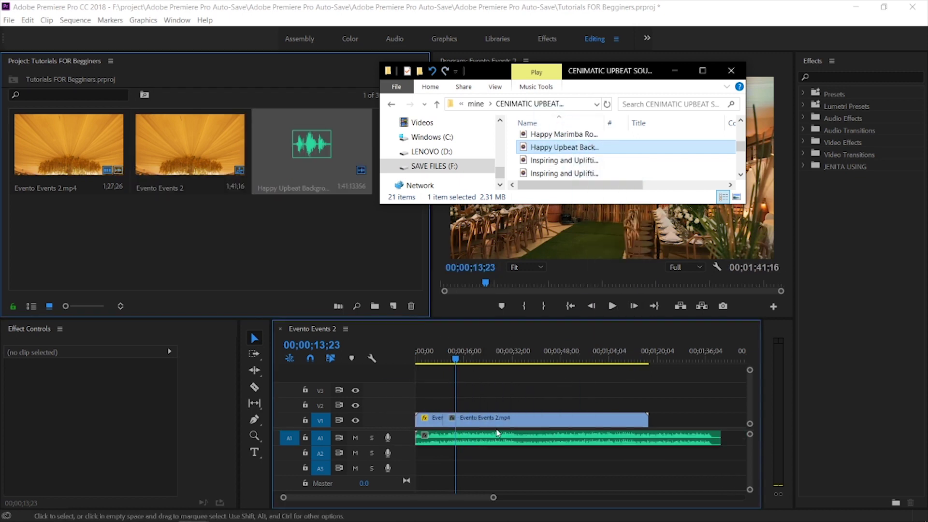
left_click(503, 408)
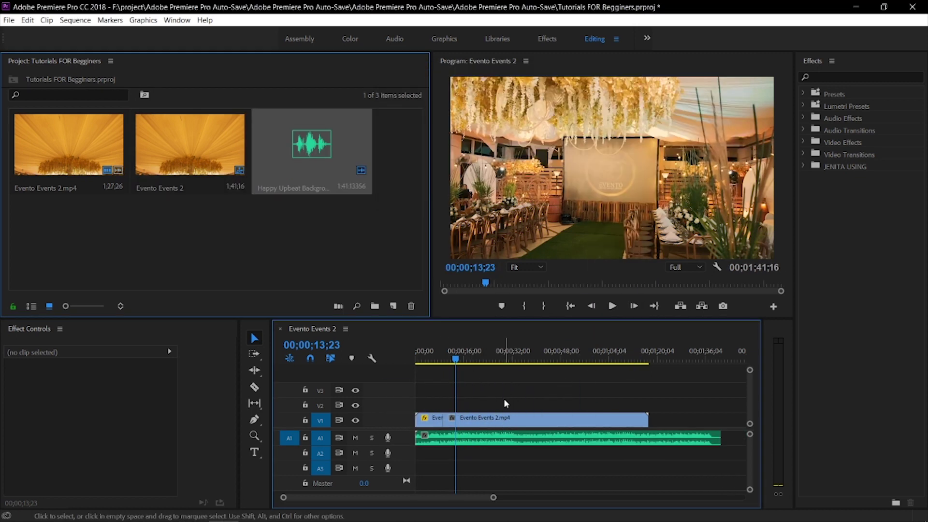
Step: Play the sequence from its start to hear the new music with the video, and return the playhead to 00;00;00;00
left_click(477, 440)
key("Home")
key("space")
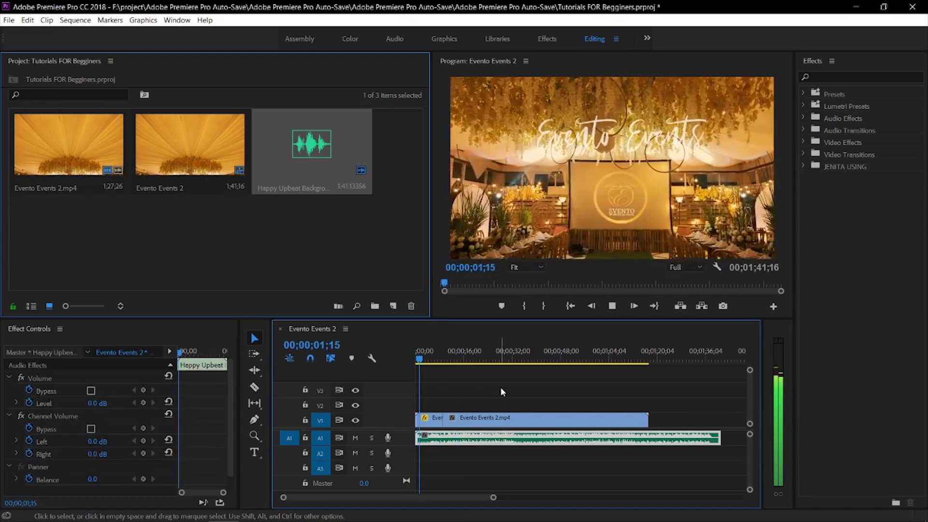
left_click(546, 396)
key("space")
left_click(497, 440)
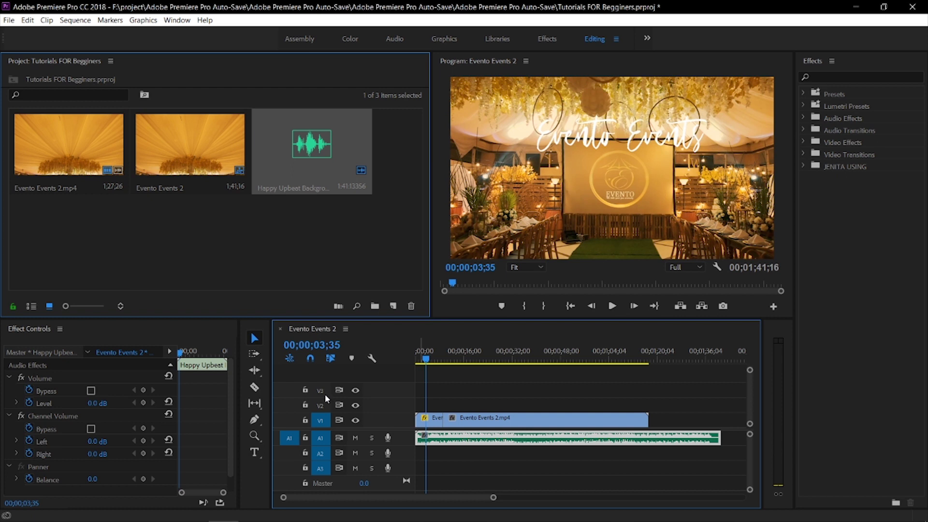
left_click(477, 389)
key("Home")
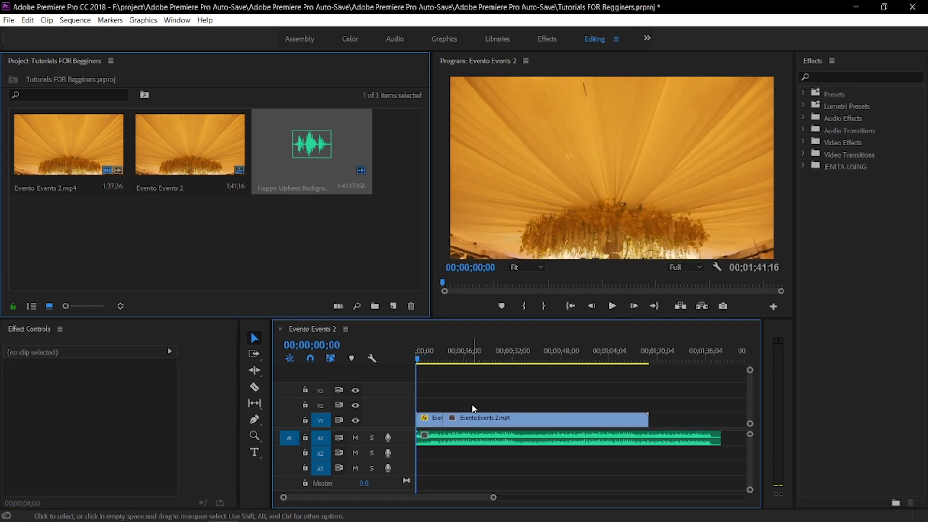
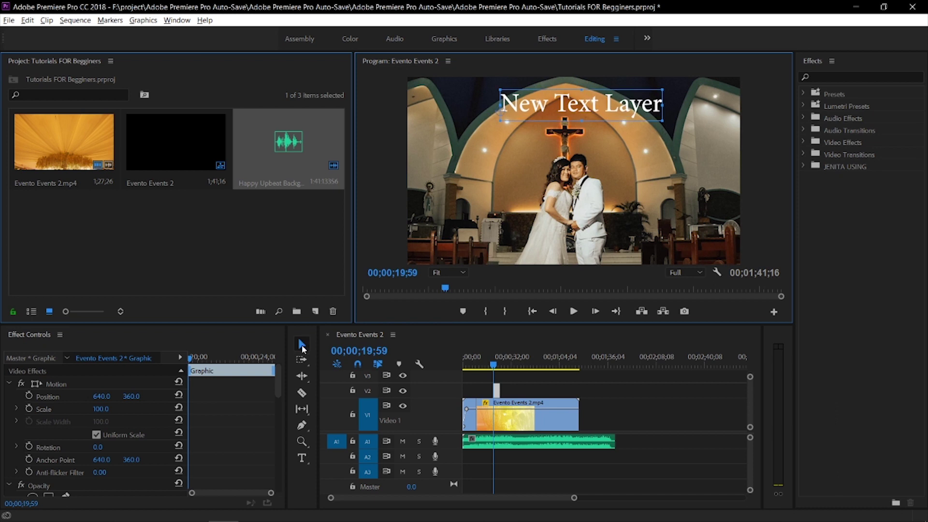
Step: Move the New Text Layer title slightly higher in the frame above the couple
left_click(535, 100)
left_click_drag(535, 101, 535, 91)
left_click_drag(585, 105, 582, 101)
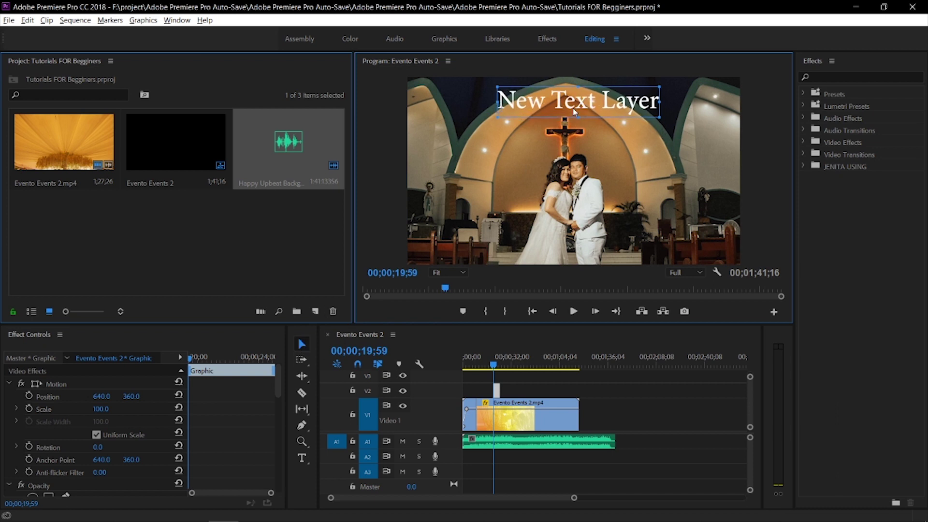
Step: Replace the New Text Layer title's text with "Wedding" using the Type tool
left_click(303, 459)
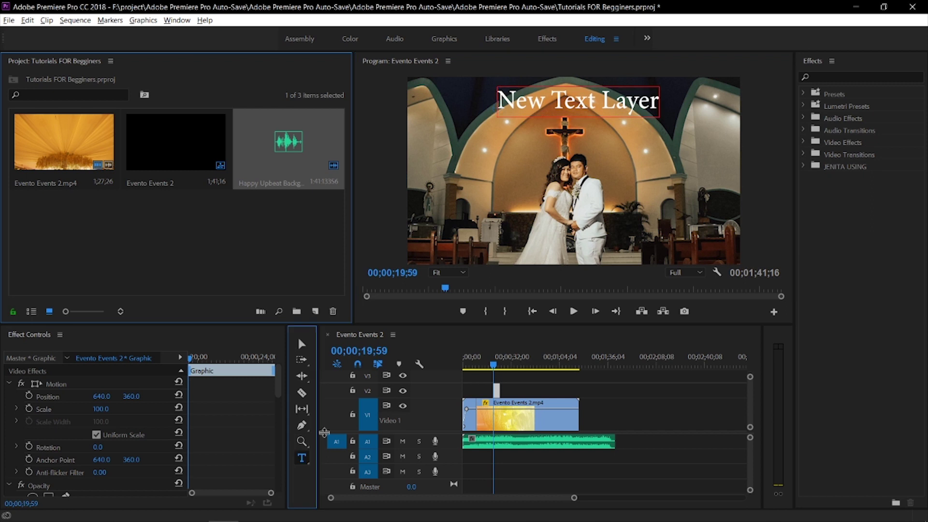
double_click(558, 99)
key("ctrl+a")
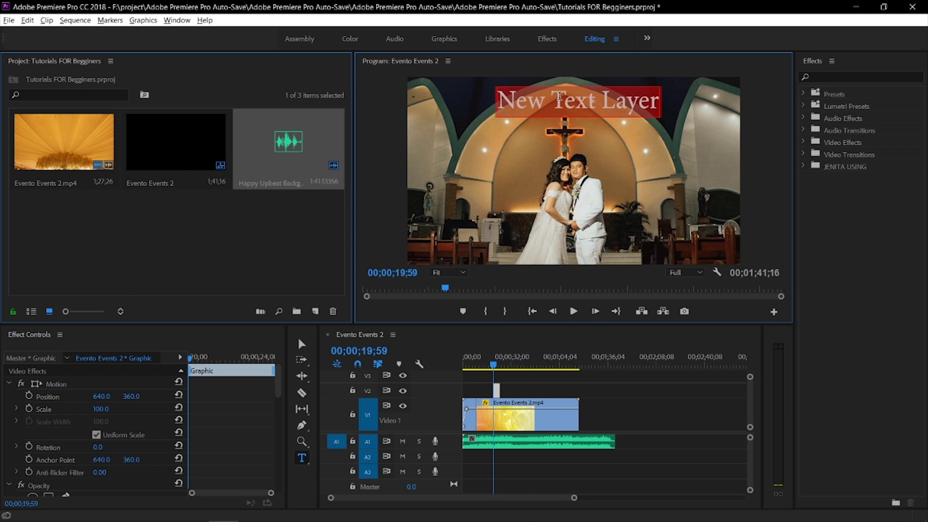
type("Wedding")
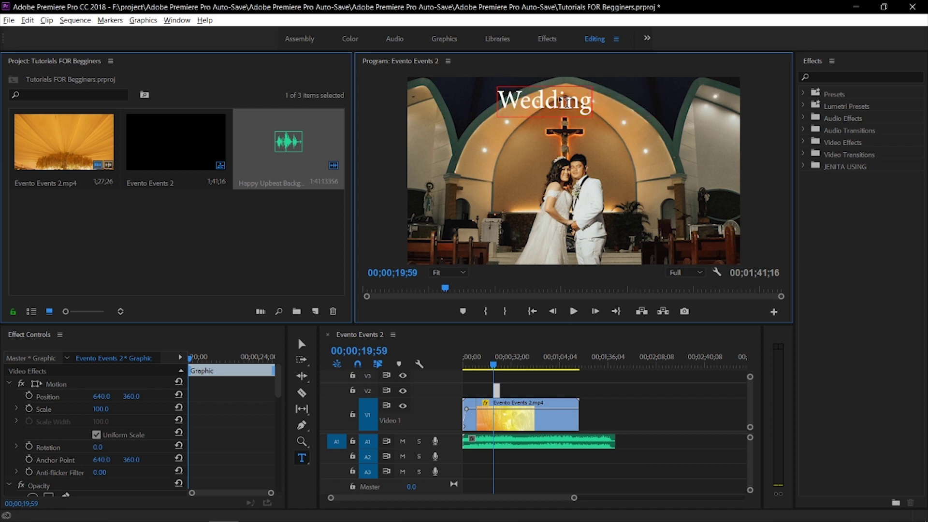
Step: Select the whole Wedding title text and set its font to Mistral in its Source Text properties
double_click(520, 100)
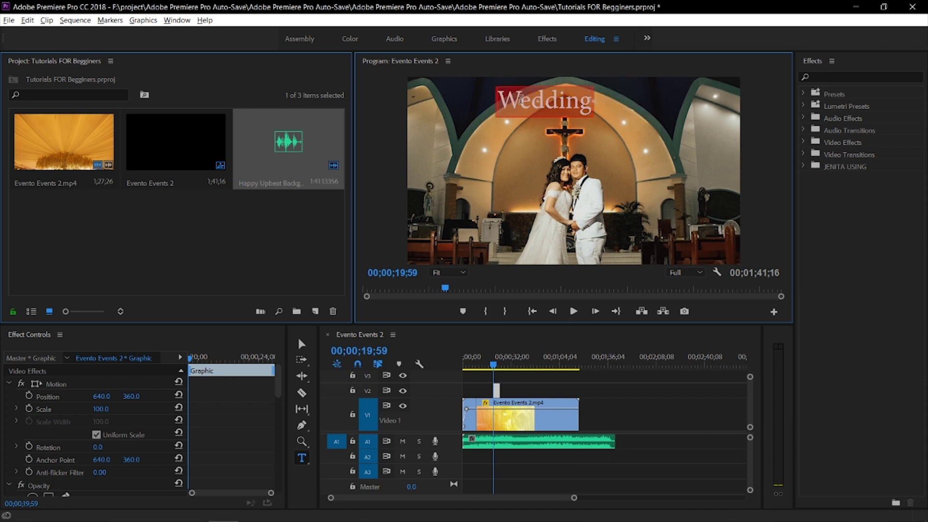
key("Escape")
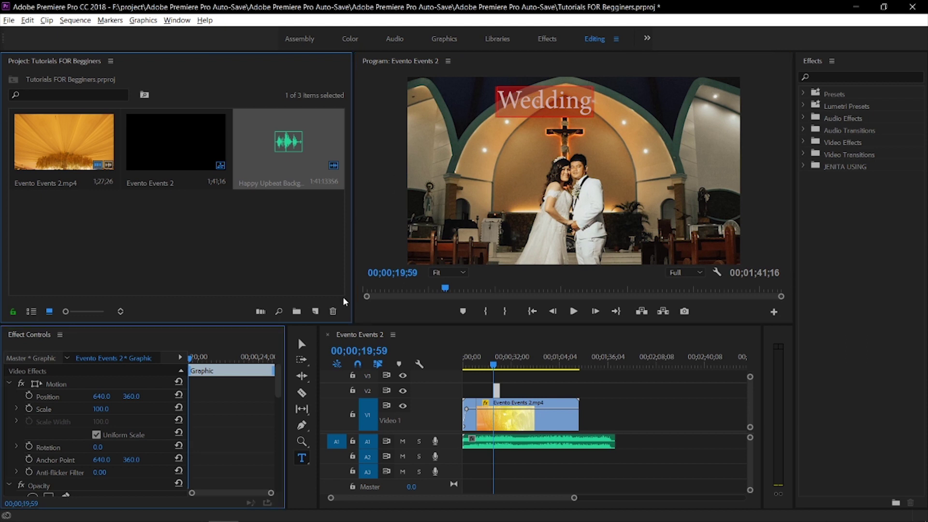
left_click(518, 115)
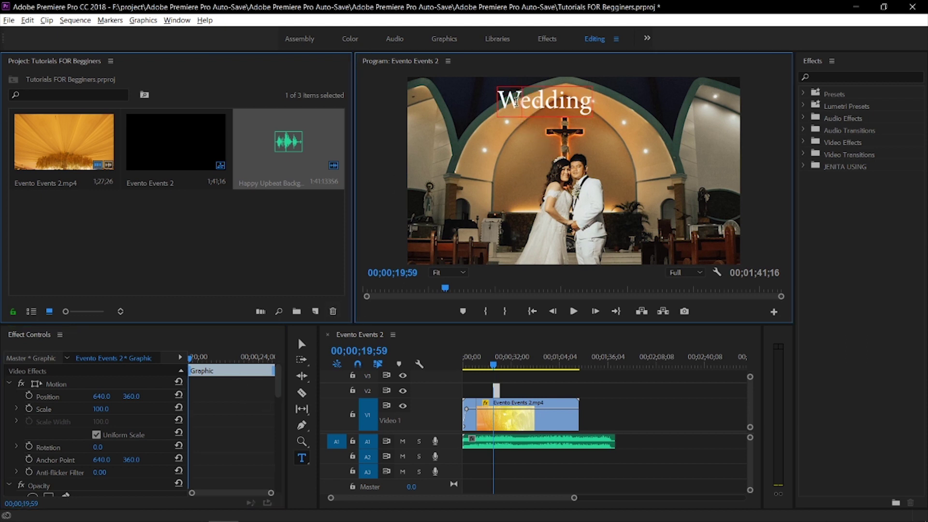
left_click_drag(279, 385, 284, 428)
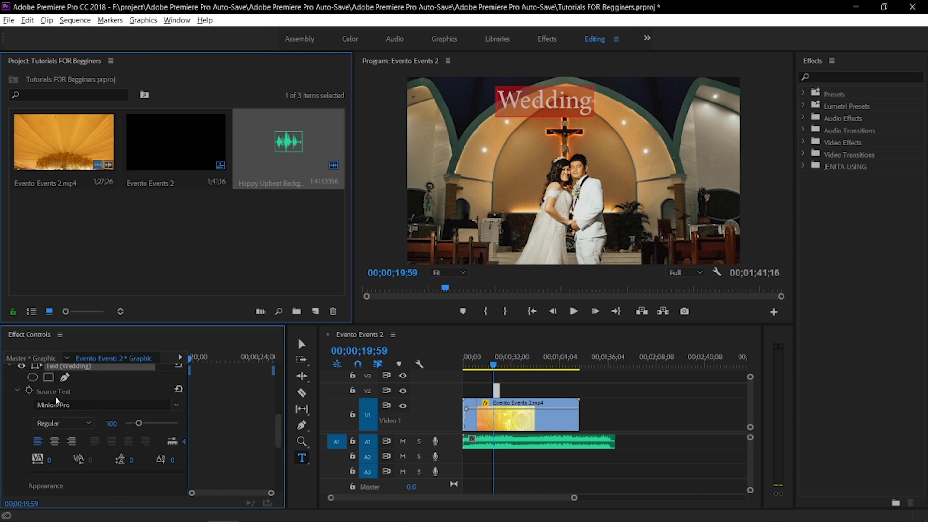
left_click(177, 406)
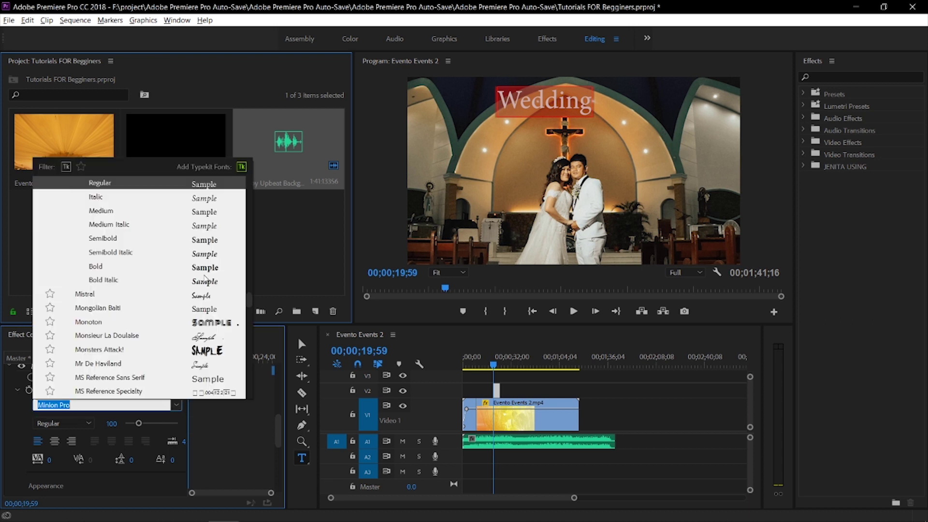
left_click(202, 295)
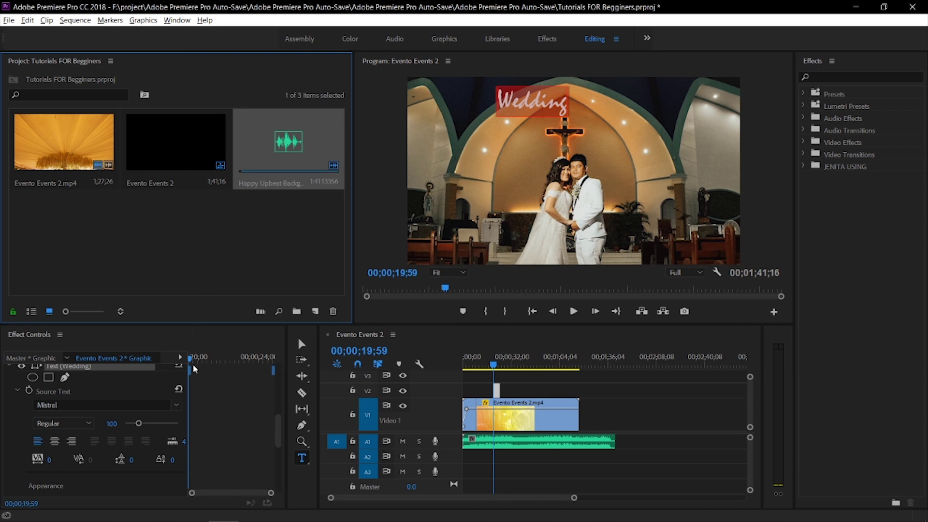
Step: Try the Mural Script font on the Wedding title in its Source Text properties
left_click(179, 404)
left_click(177, 406)
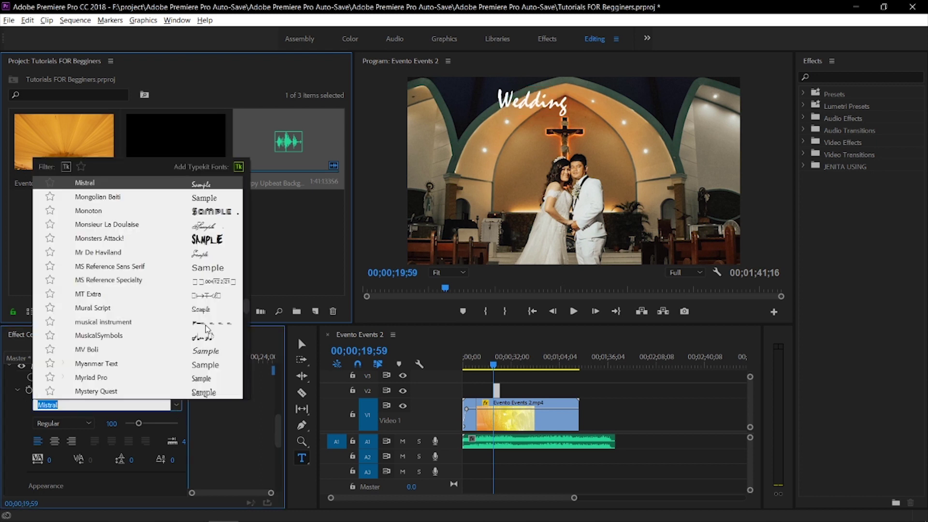
left_click(205, 313)
Step: Try the OCR A Std and Orbitron fonts on the Wedding title, and return it to Mural Script
left_click(174, 405)
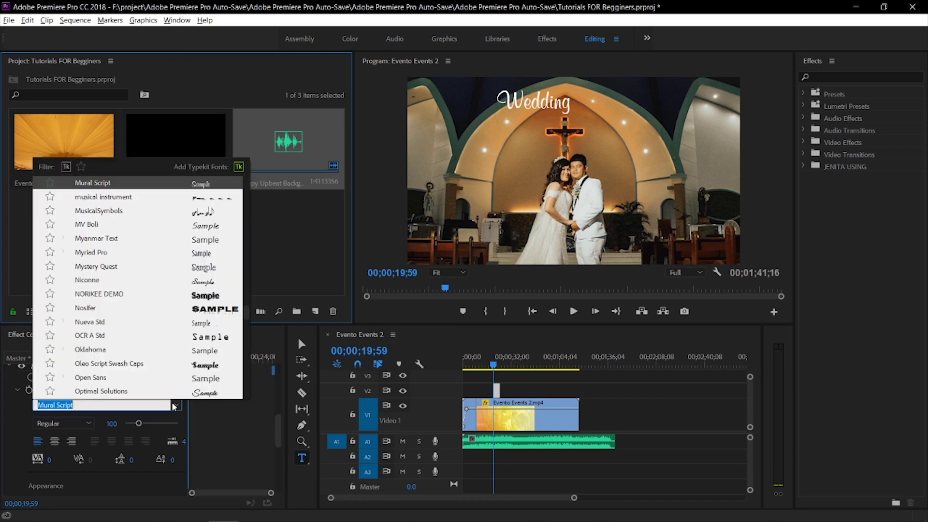
left_click(203, 336)
left_click(174, 406)
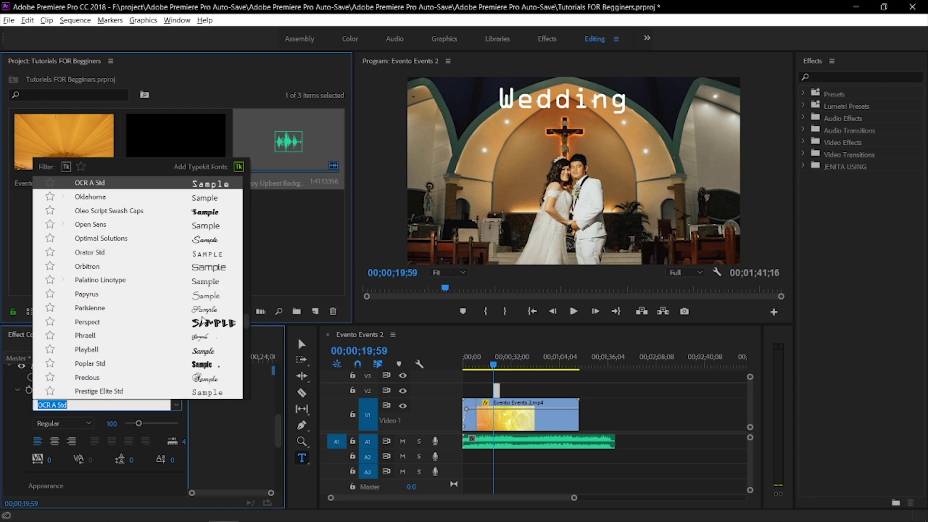
left_click(201, 271)
left_click(176, 408)
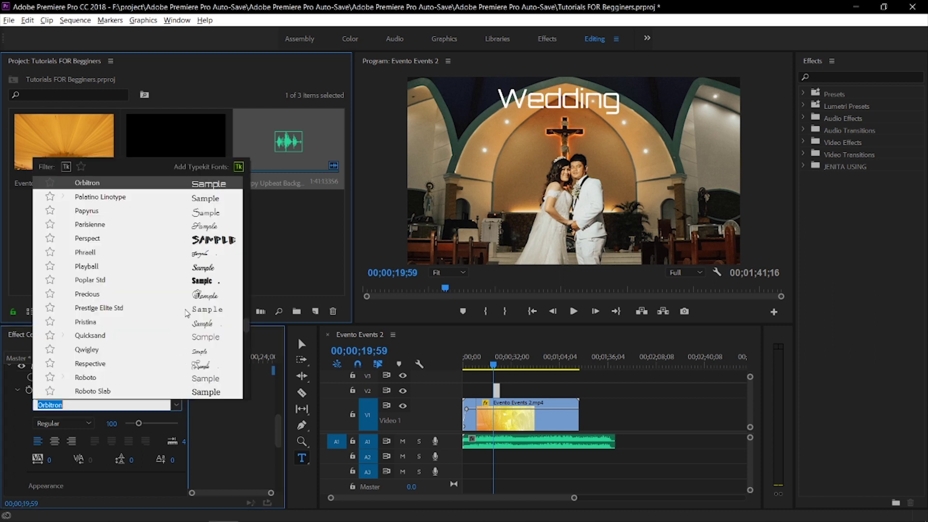
key("Escape")
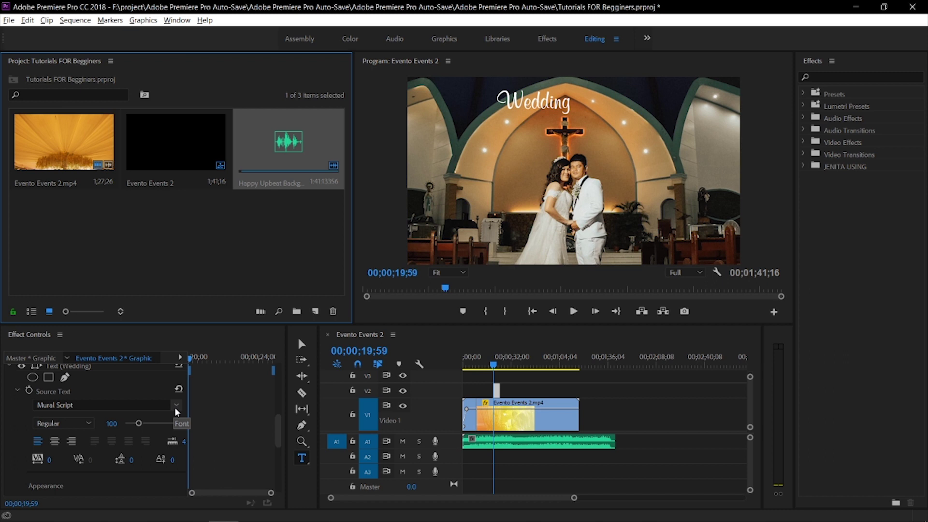
Step: Try MV Boli and the Bold Cond Italic style of Minion Pro as fonts for the Wedding title
left_click(176, 408)
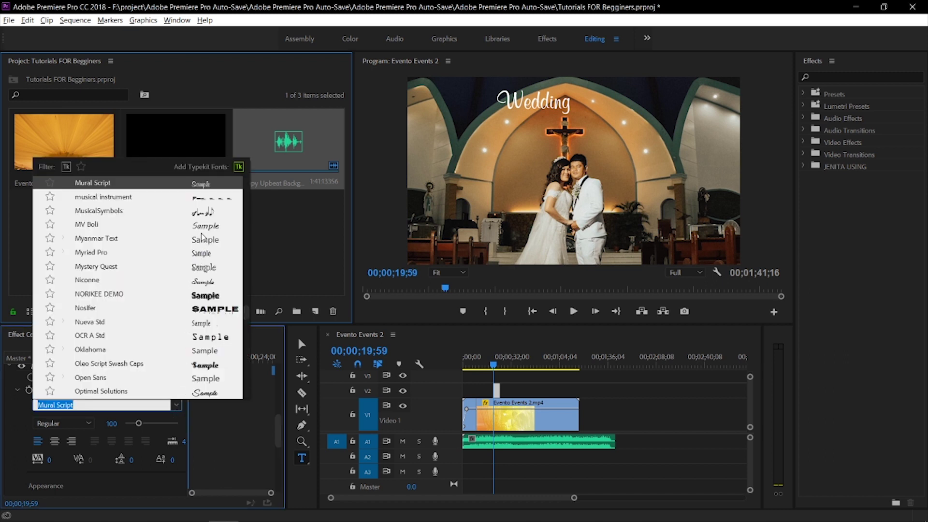
left_click(203, 226)
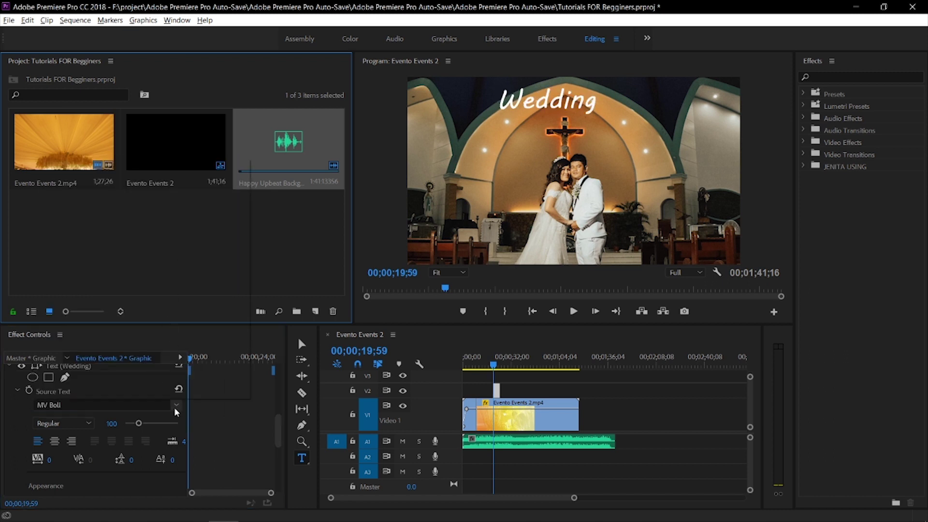
left_click(175, 408)
scroll(166, 328, "up", 6)
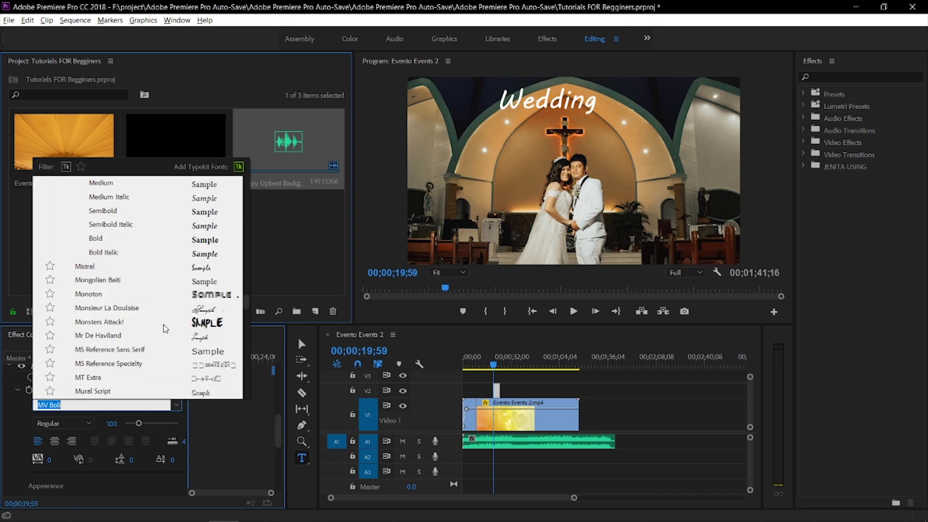
left_click(203, 254)
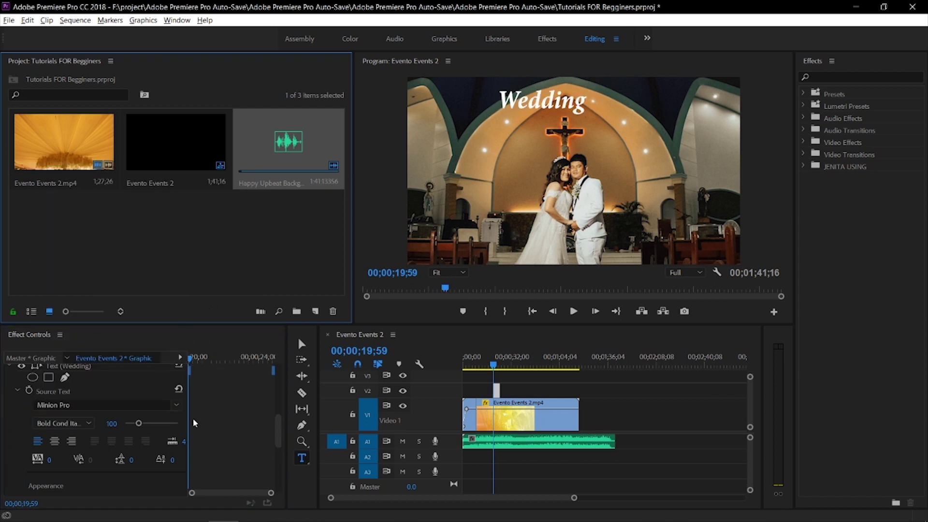
Step: Set the Wedding title's font to Minion Pro Medium Italic and browse the earlier fonts for another choice
left_click(177, 409)
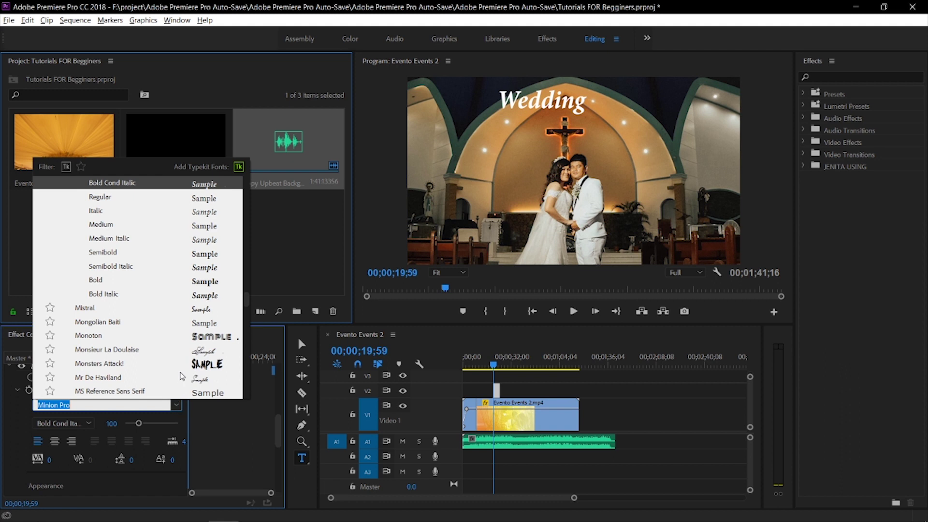
left_click(212, 240)
scroll(191, 278, "up", 9)
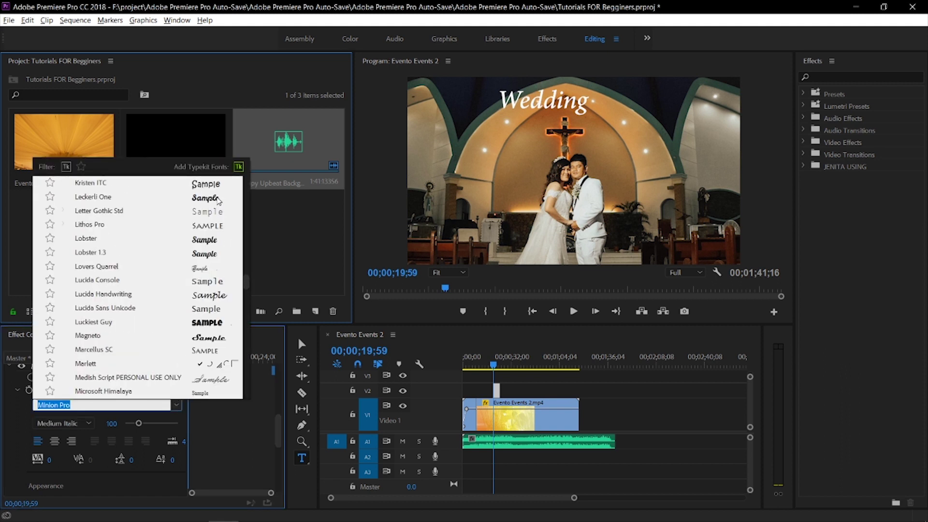